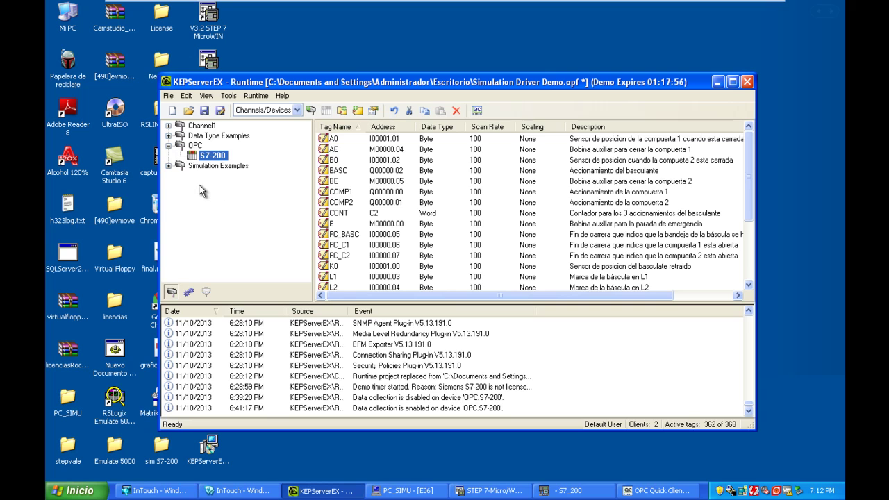
# - Start a new channel in the project and name it Nuevo
pyautogui.rightClick(198, 185)
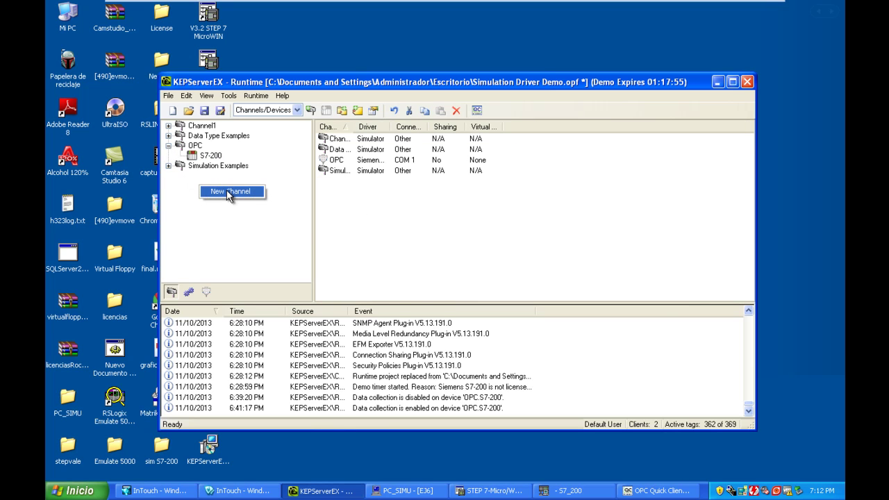
pyautogui.click(229, 193)
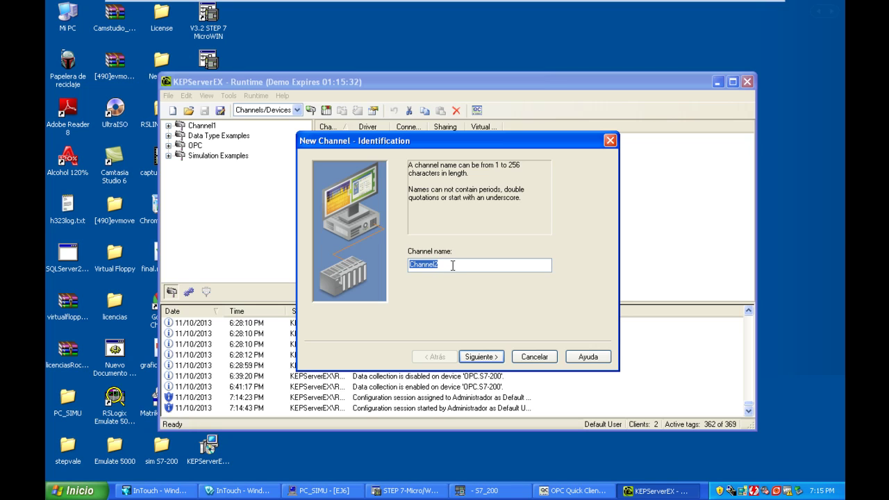
pyautogui.write('Nuevo')
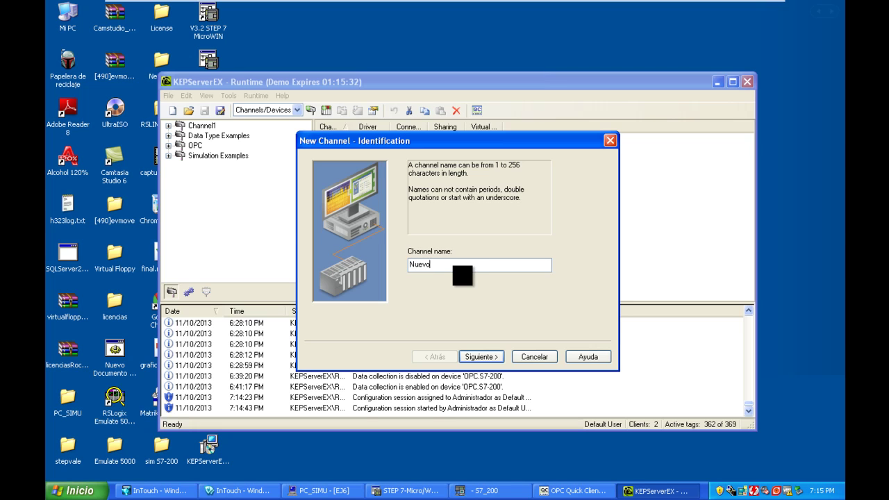
pyautogui.click(482, 358)
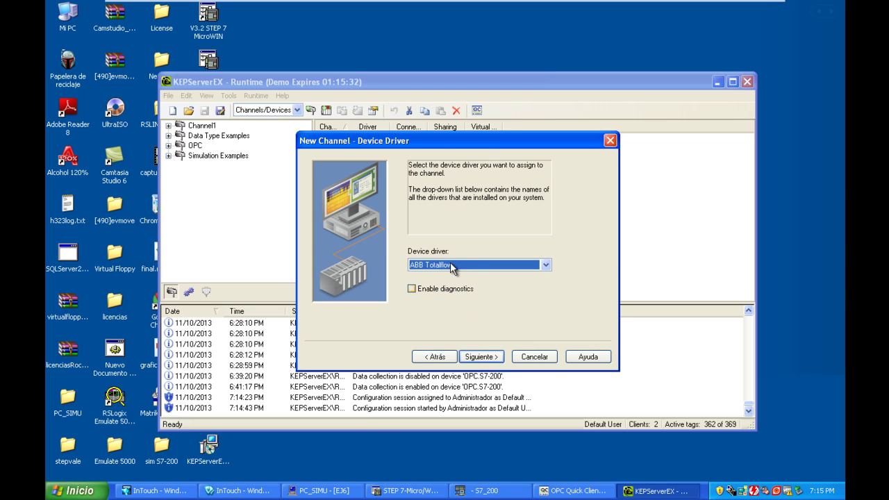
# - Assign the Siemens S7-200 device driver to the new channel, leaving diagnostics disabled
pyautogui.click(546, 265)
pyautogui.scroll(-20, 467, 201)
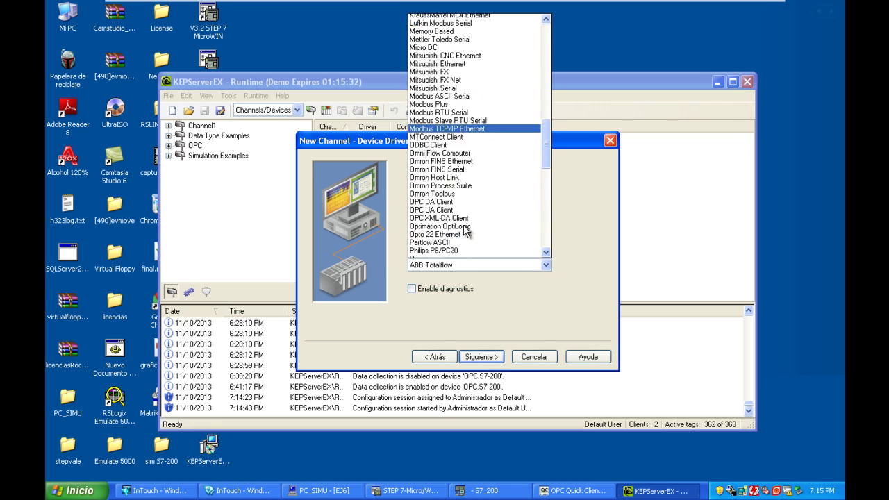
pyautogui.scroll(-18, 466, 231)
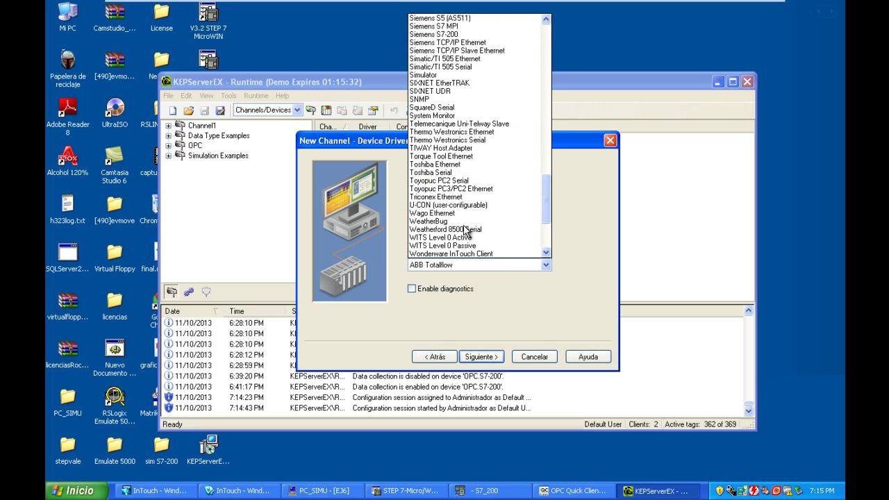
pyautogui.scroll(1, 464, 232)
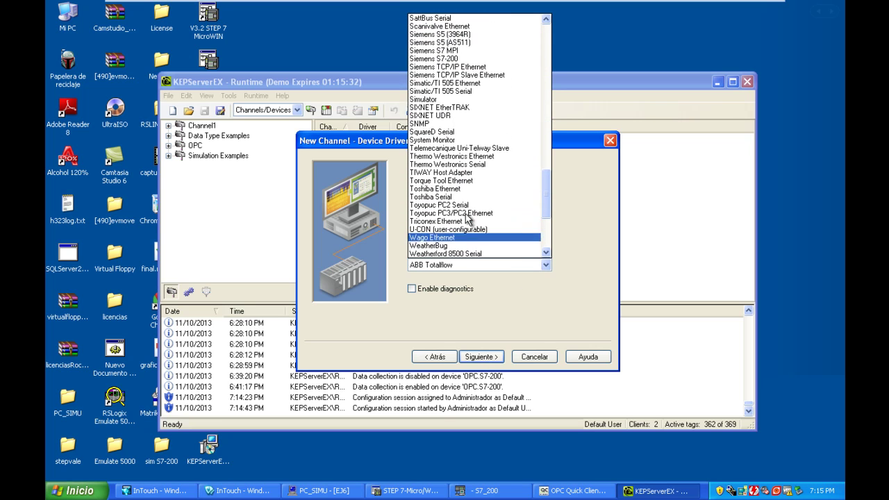
pyautogui.click(438, 59)
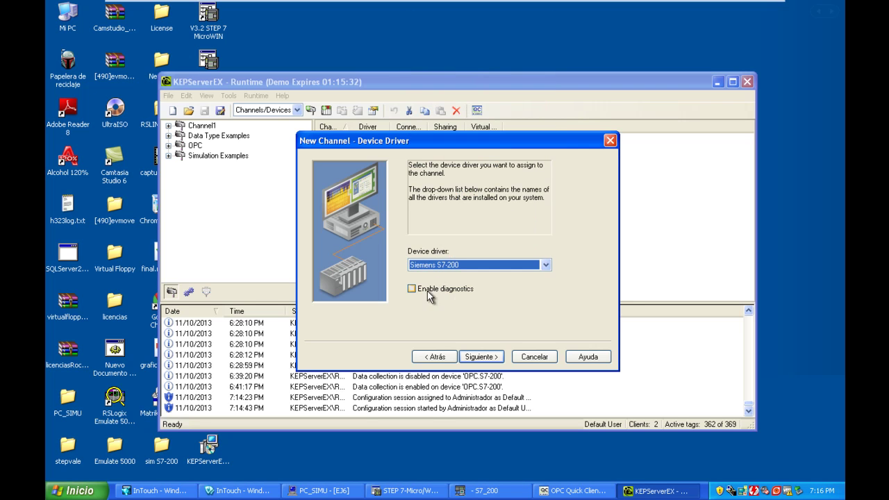
pyautogui.click(481, 357)
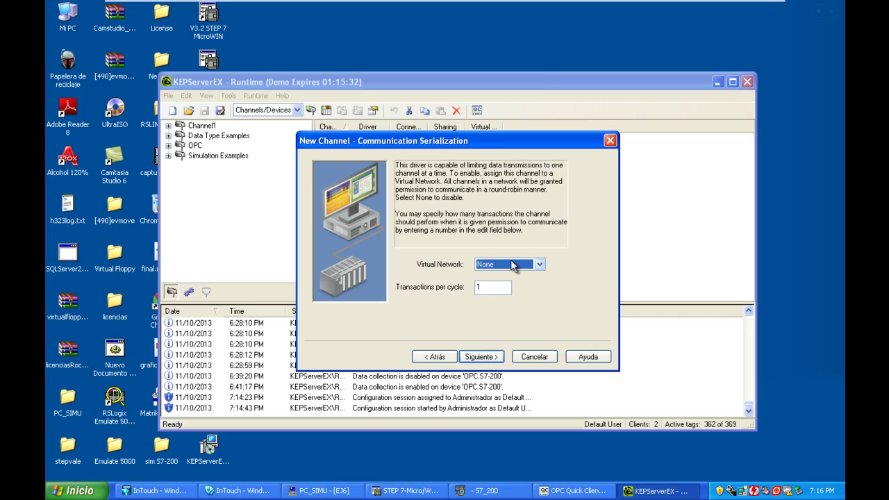
# - Accept the new channel's default serialization, COM port communication and connection behavior settings
pyautogui.click(484, 357)
pyautogui.click(484, 357)
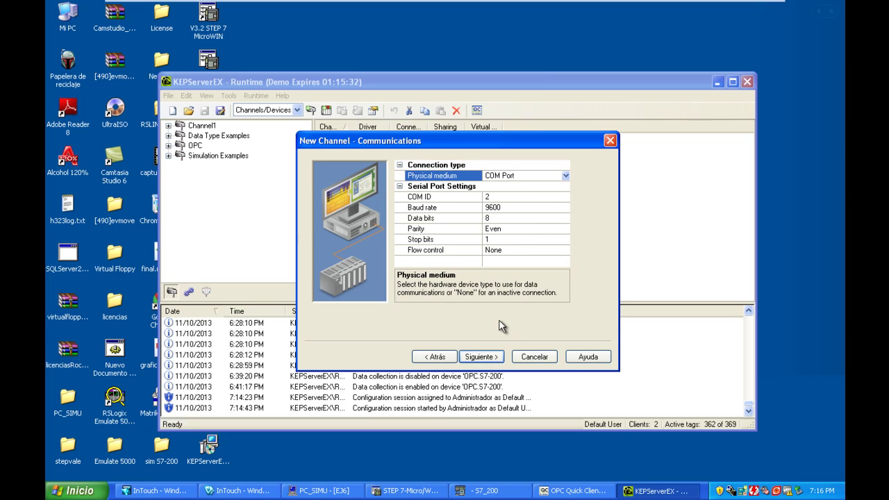
pyautogui.click(484, 357)
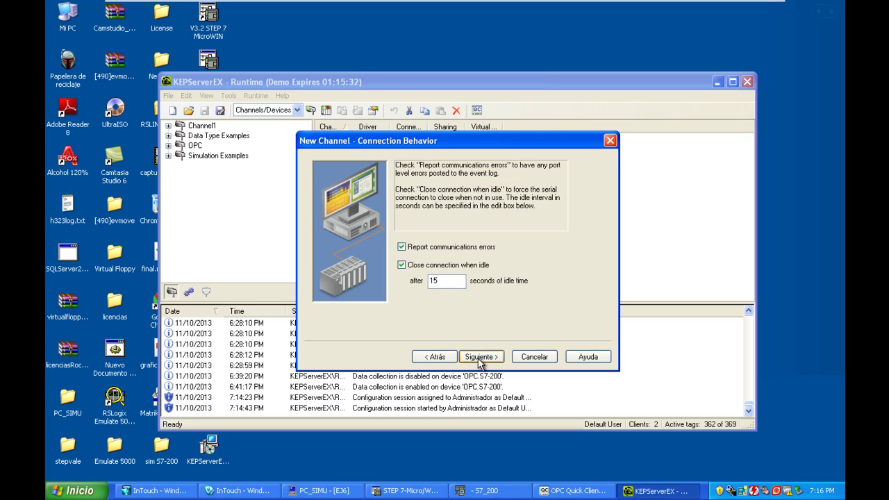
pyautogui.click(477, 357)
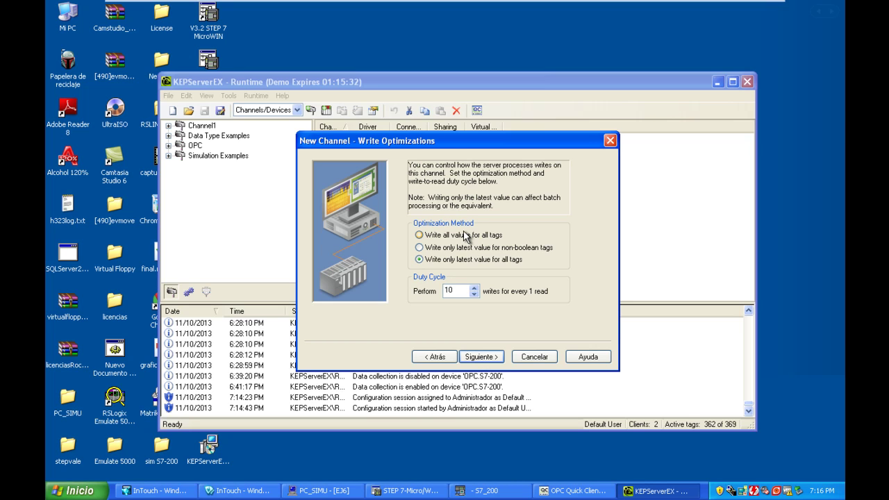
# - Choose writing all values for all tags, accept the default float handling and master ID, and cancel the new channel at its summary
pyautogui.click(421, 237)
pyautogui.click(490, 357)
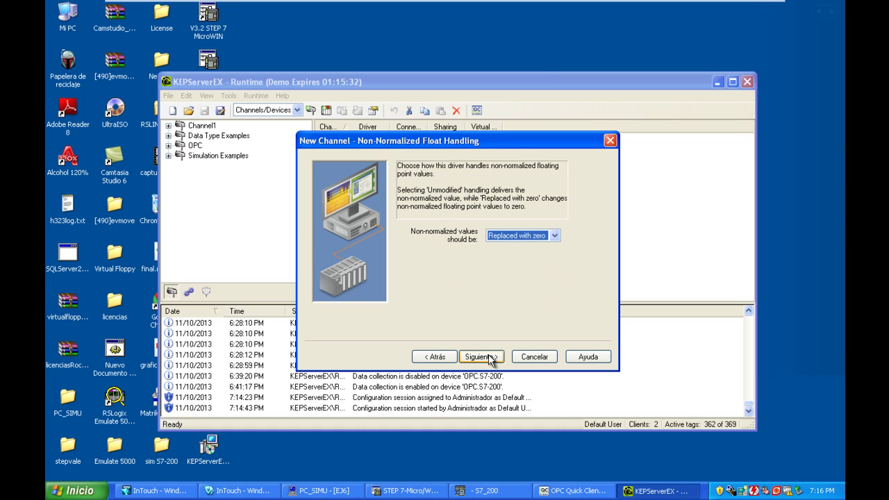
pyautogui.click(490, 357)
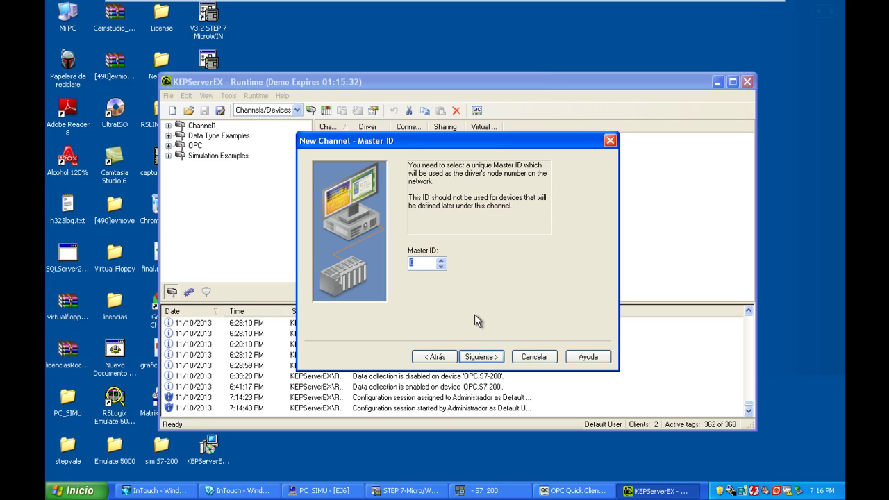
pyautogui.click(488, 358)
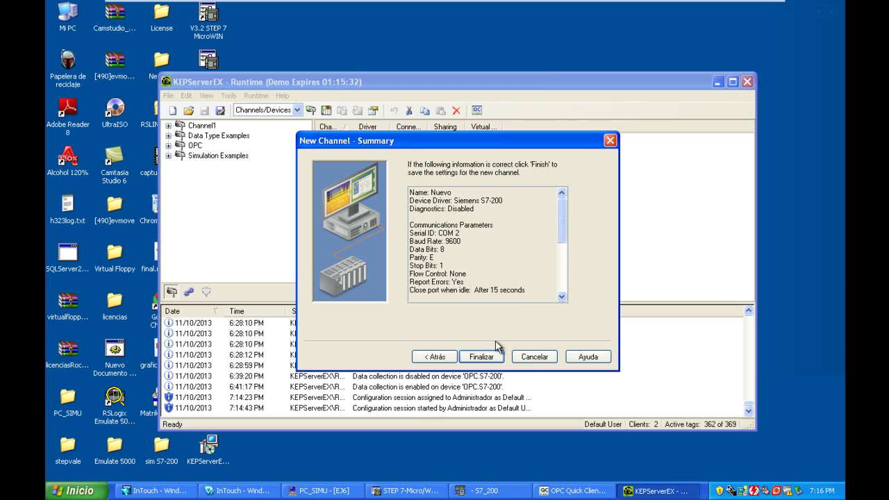
pyautogui.click(529, 358)
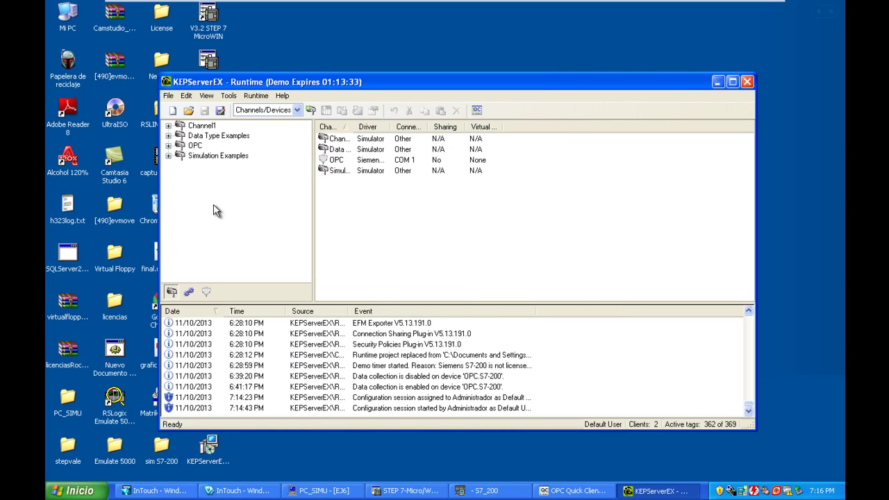
# - Start a new device under the OPC channel, named Nuevo, with model S7-200
pyautogui.click(195, 148)
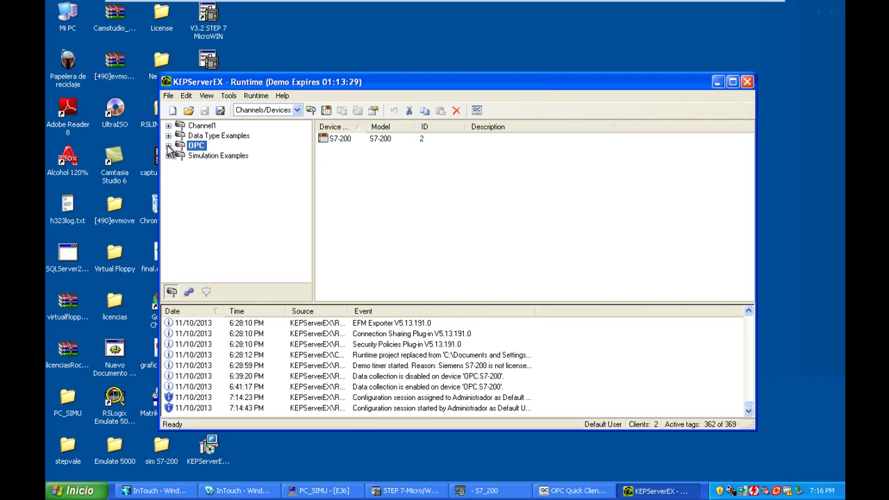
pyautogui.click(168, 145)
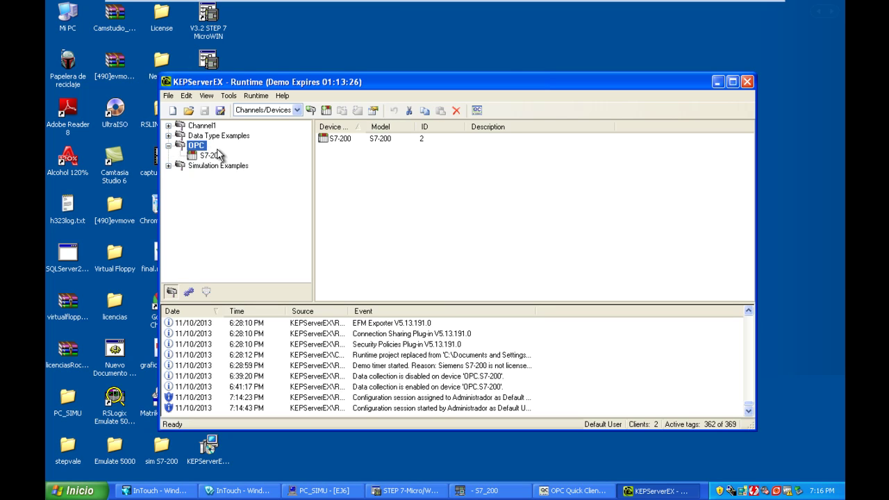
pyautogui.rightClick(209, 157)
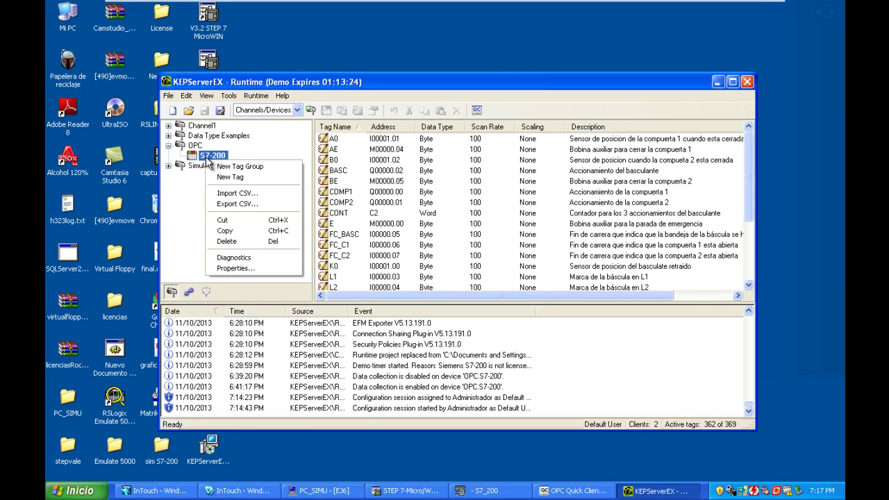
pyautogui.rightClick(195, 145)
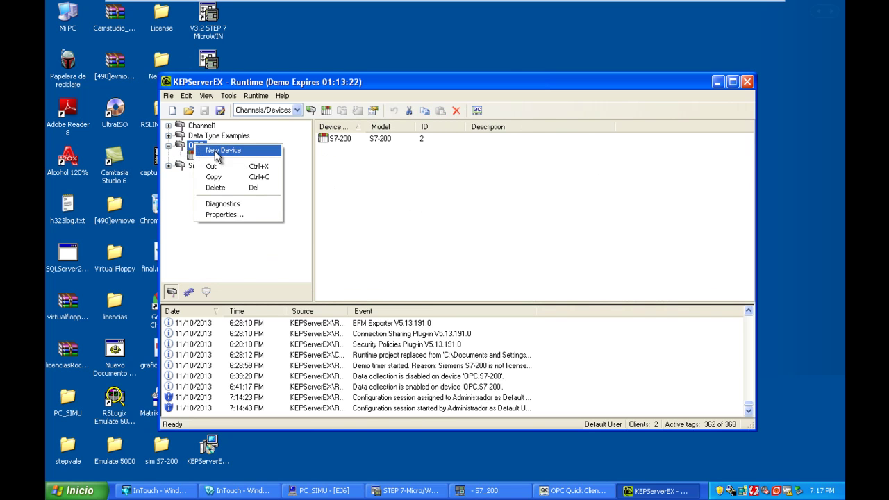
pyautogui.click(227, 152)
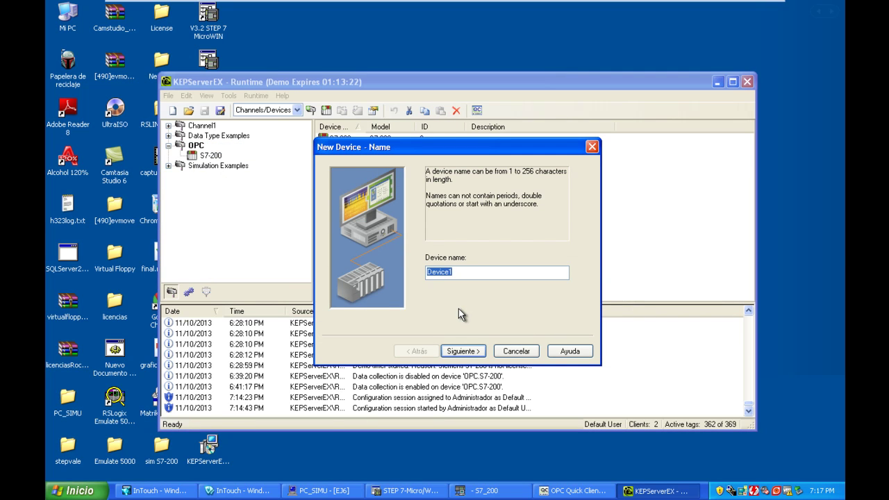
pyautogui.write('Nuevo')
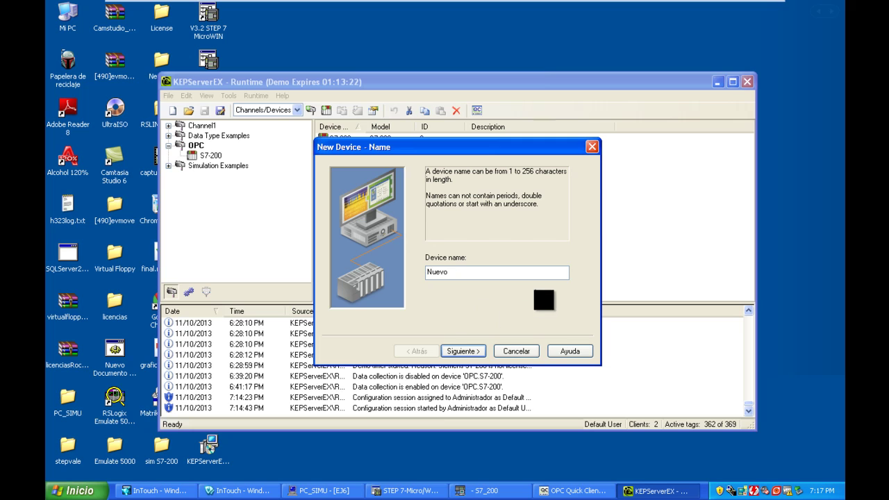
pyautogui.click(463, 351)
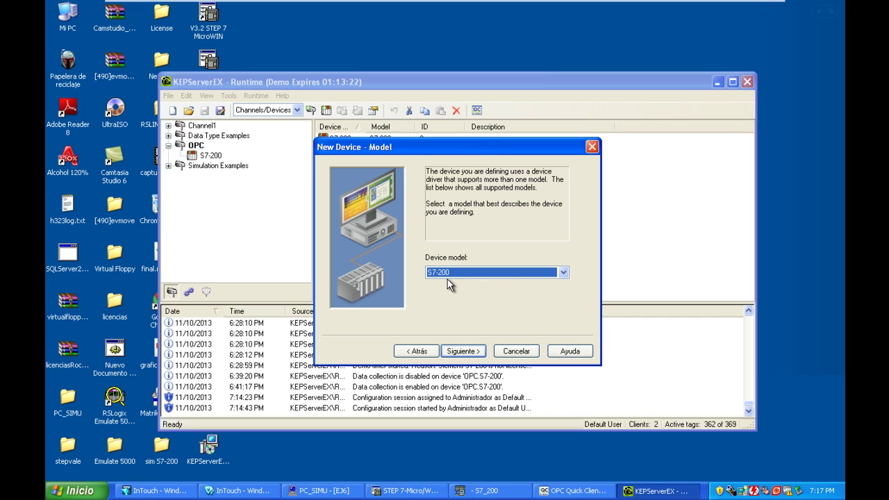
pyautogui.click(461, 351)
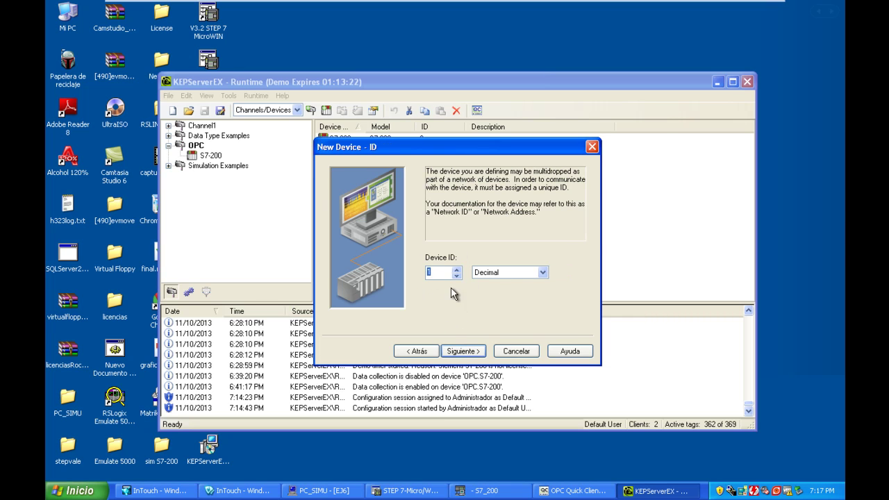
# - Switch to STEP 7-Micro/WIN and check the PLC's remote address in the communication settings
pyautogui.click(430, 493)
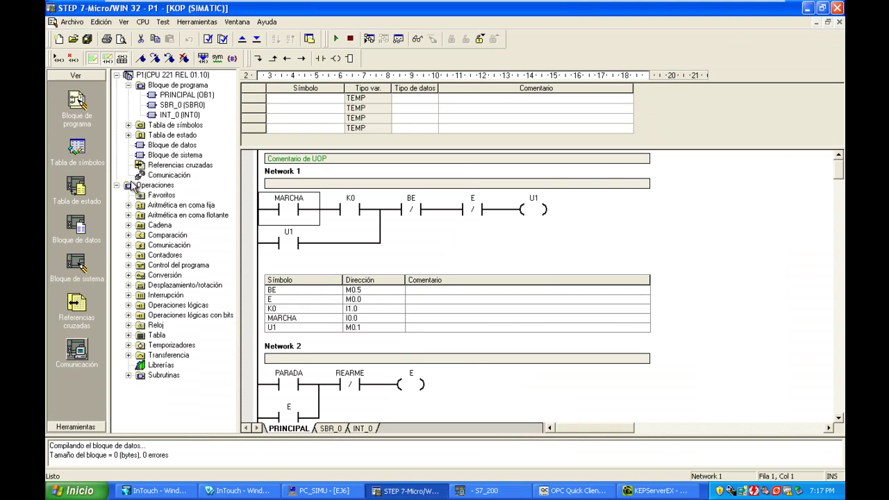
pyautogui.click(74, 351)
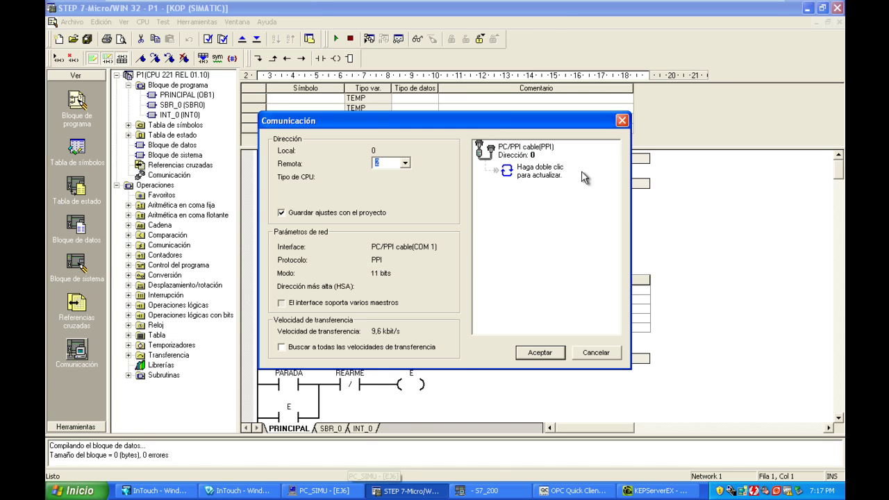
pyautogui.click(621, 120)
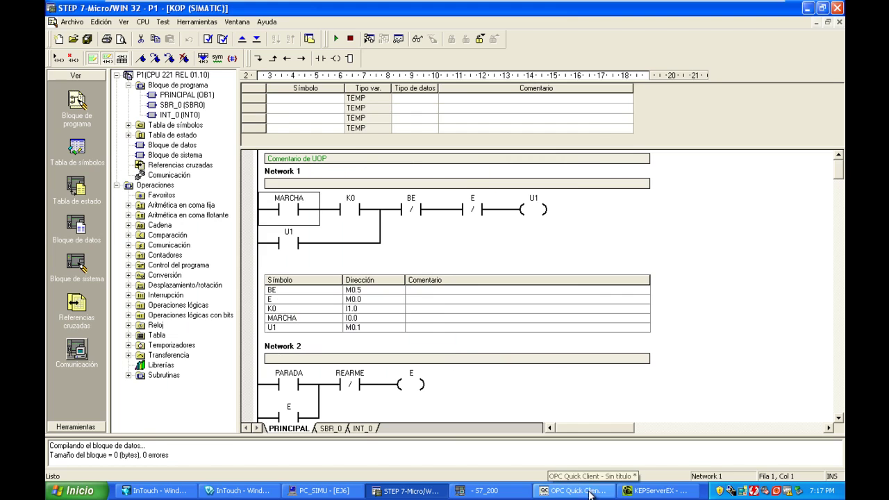
# - Return to KEPServerEX and set the new device's ID to 2, accepting the default scan mode and timing
pyautogui.click(652, 490)
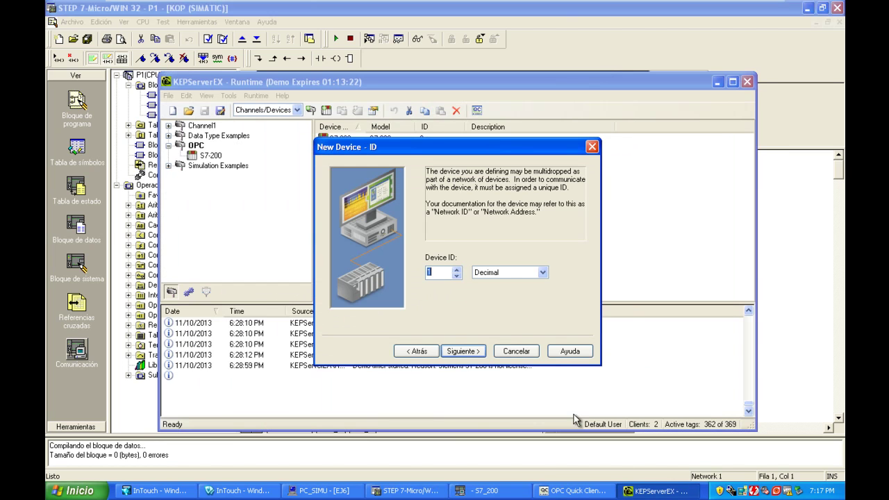
pyautogui.click(456, 270)
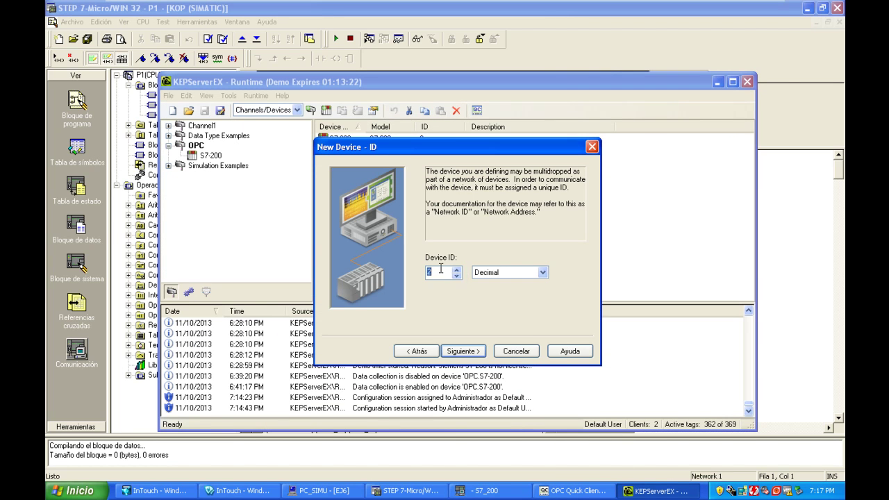
pyautogui.click(469, 352)
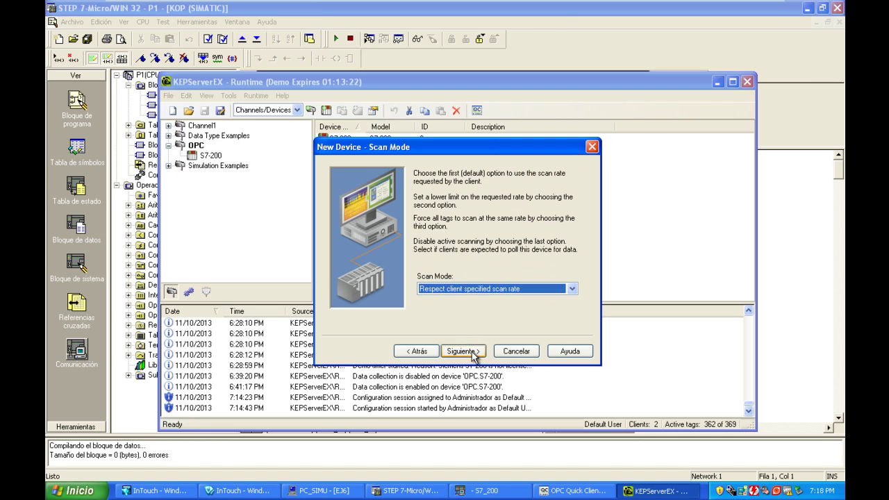
pyautogui.click(472, 352)
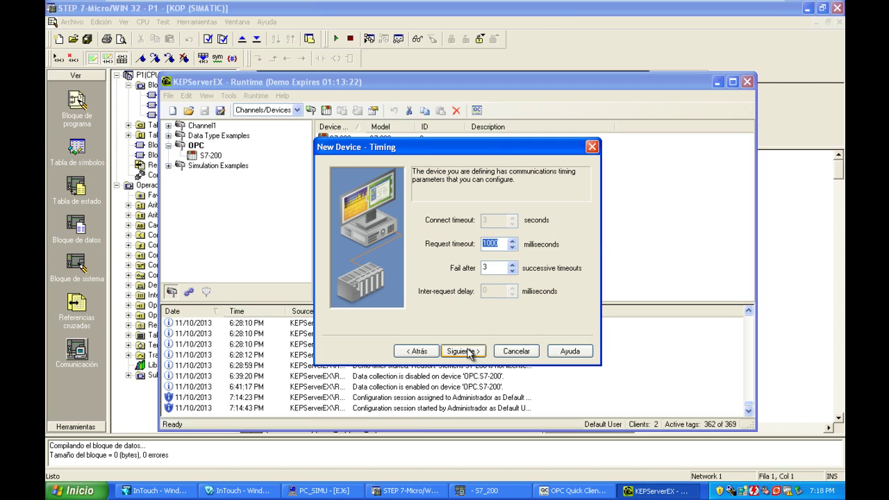
pyautogui.click(470, 352)
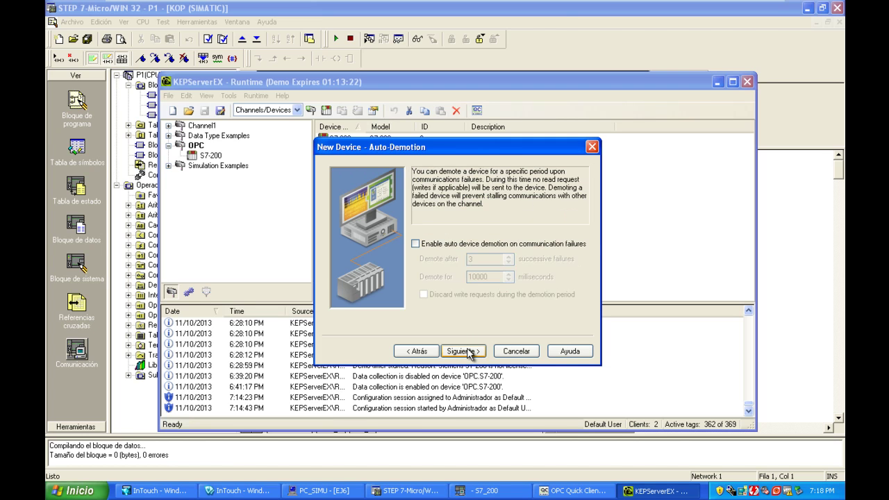
# - Enable auto device demotion on communication failures, and cancel the new device at its summary
pyautogui.click(415, 243)
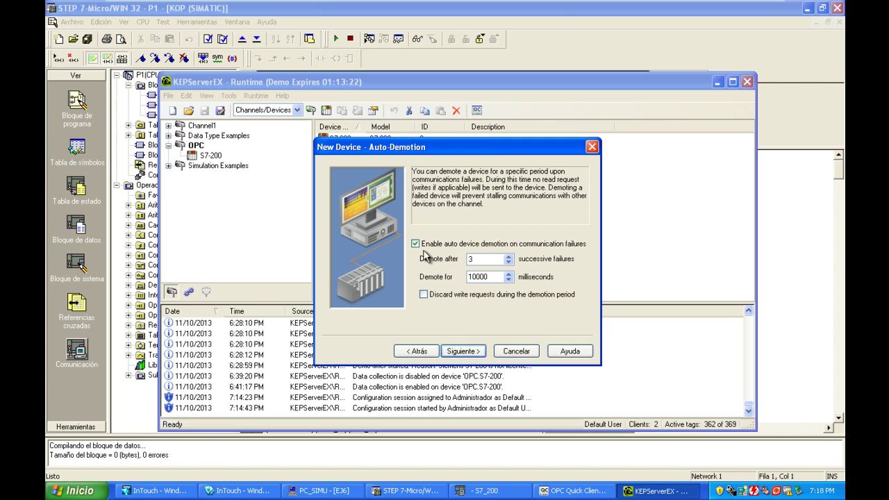
pyautogui.click(472, 350)
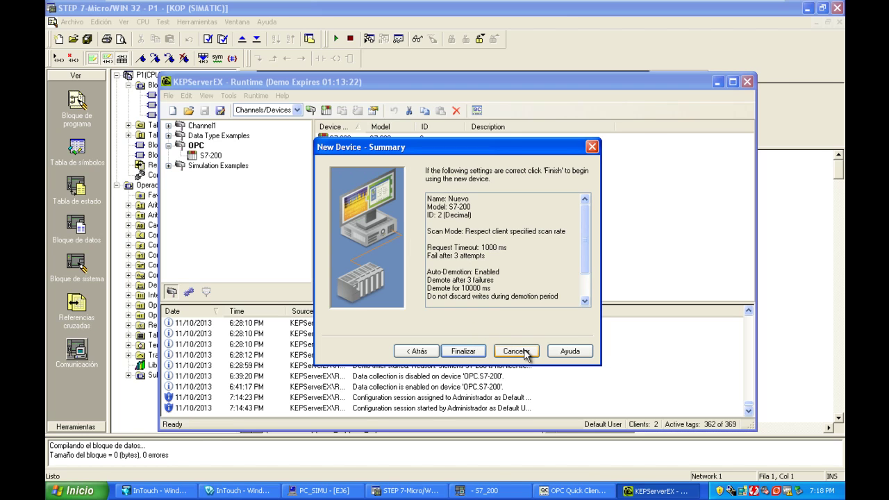
pyautogui.click(515, 351)
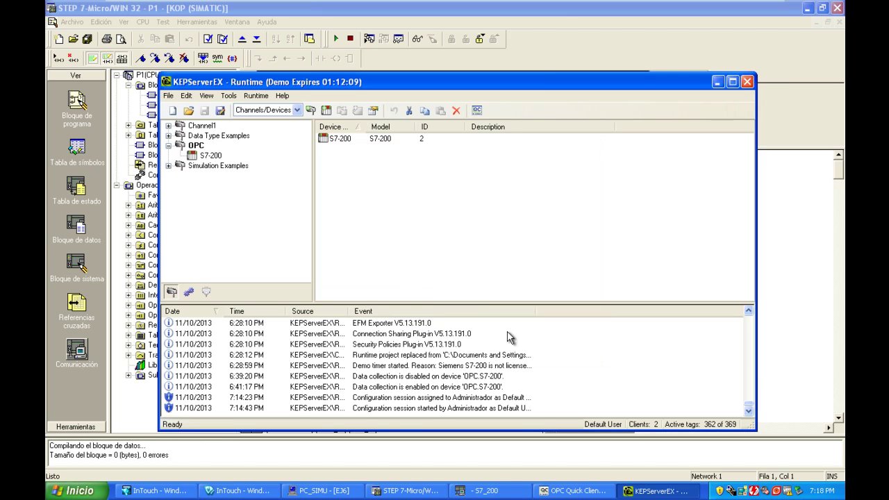
# - Review the S7-200 device's tag list, and switch to STEP 7-Micro/WIN to view the project's symbol table
pyautogui.click(208, 156)
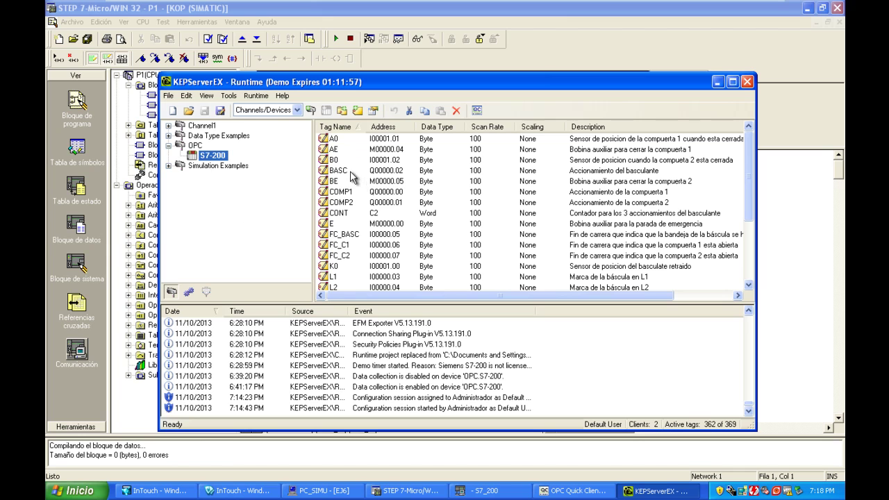
pyautogui.click(750, 178)
pyautogui.moveTo(750, 175)
pyautogui.mouseDown()
pyautogui.moveTo(752, 235)
pyautogui.moveTo(750, 175)
pyautogui.mouseUp()
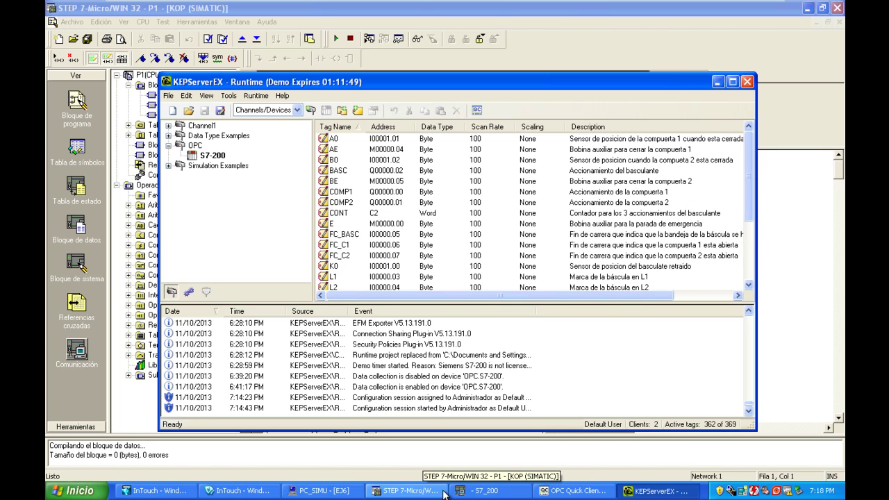
pyautogui.click(420, 491)
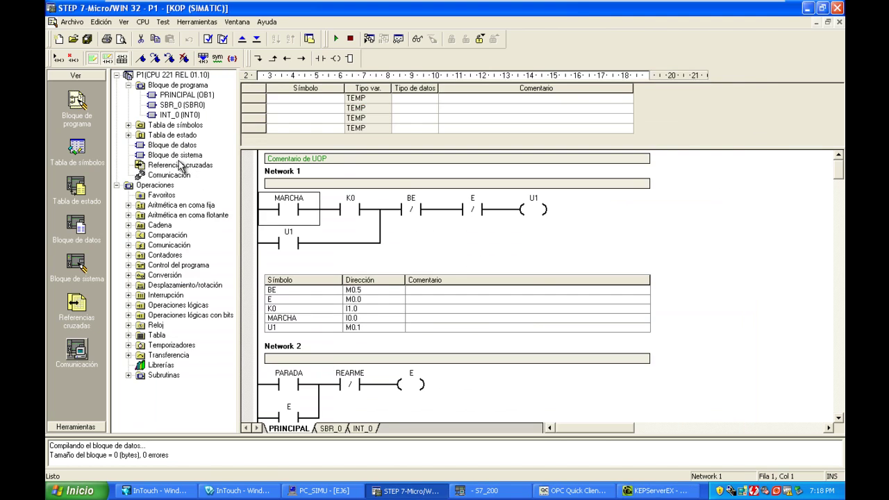
pyautogui.click(77, 147)
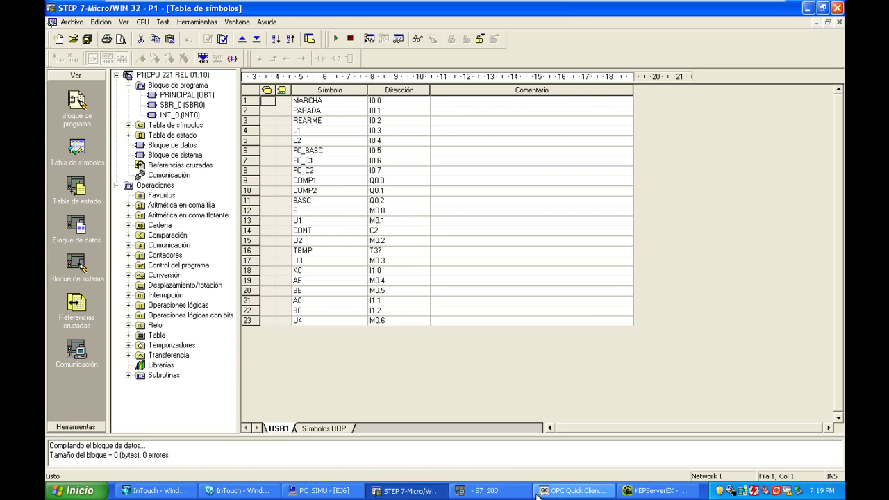
# - Return to KEPServerEX and start a new tag named Marcha on the S7-200 device
pyautogui.click(643, 493)
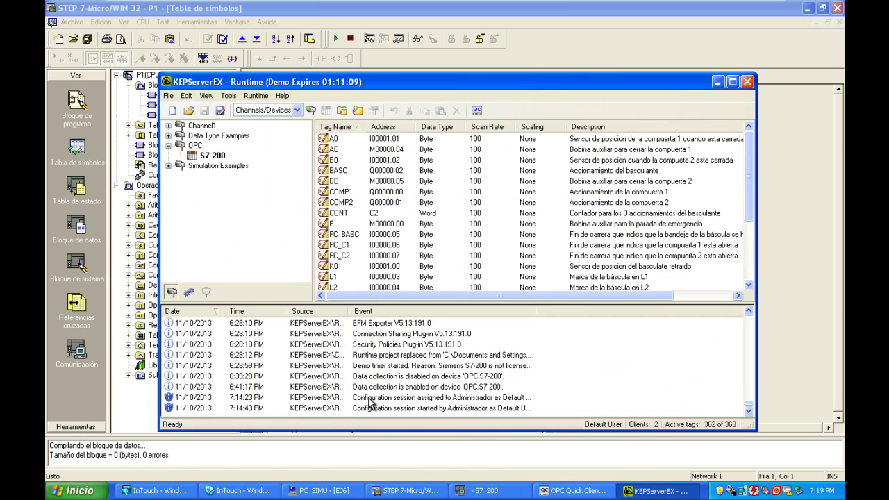
pyautogui.click(334, 160)
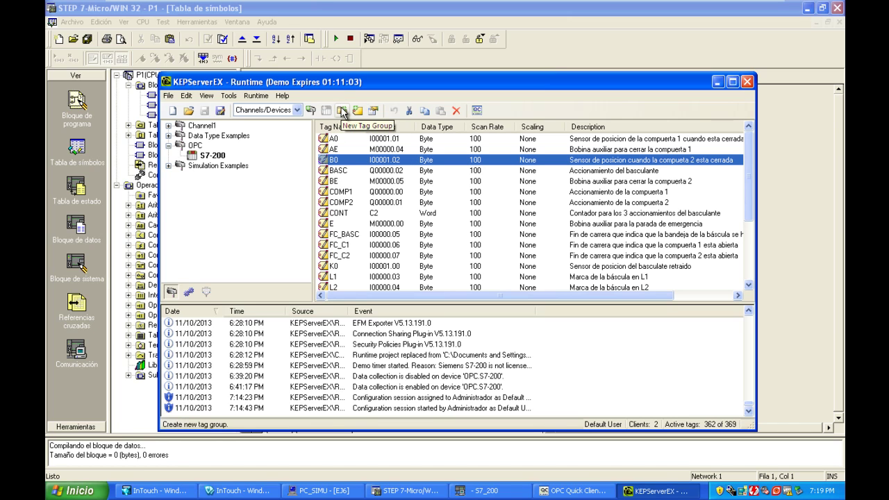
pyautogui.click(339, 141)
pyautogui.rightClick(339, 147)
pyautogui.click(367, 150)
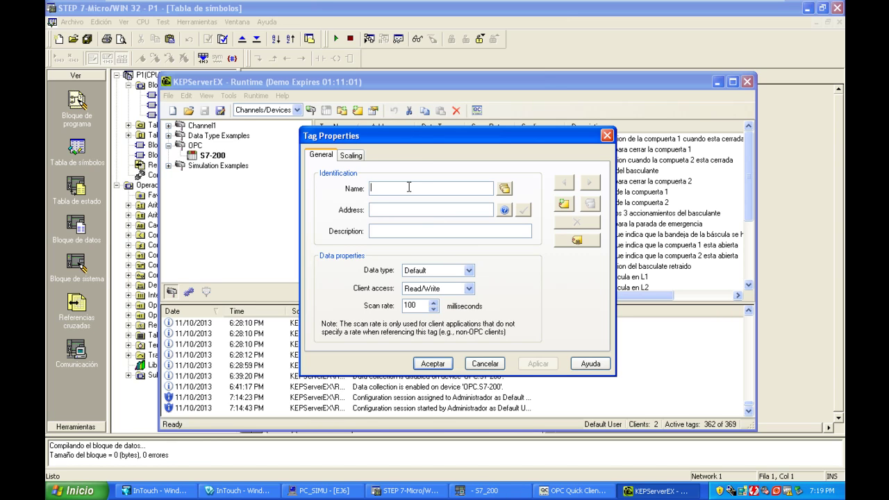
pyautogui.moveTo(430, 136); pyautogui.dragTo(499, 134)
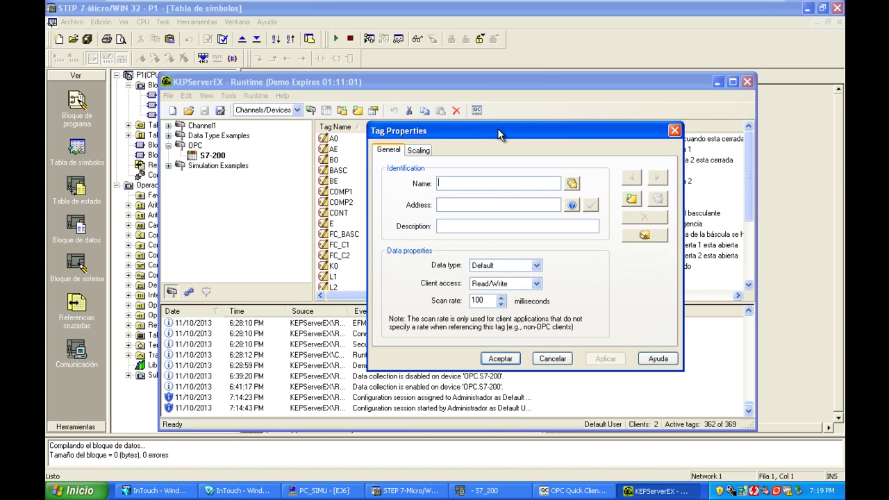
pyautogui.click(474, 184)
pyautogui.write('Marcha')
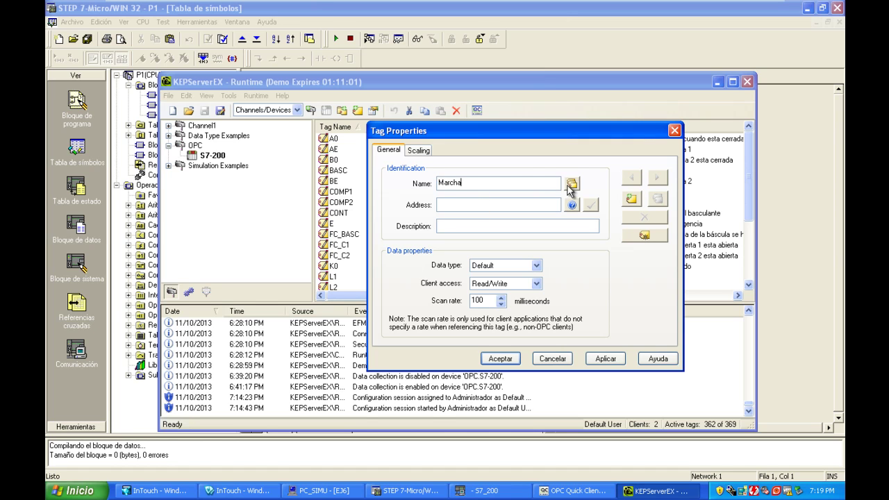
# - Set the new tag's address to I0.0, validate the address, and cancel the tag
pyautogui.click(479, 205)
pyautogui.write('I0.0')
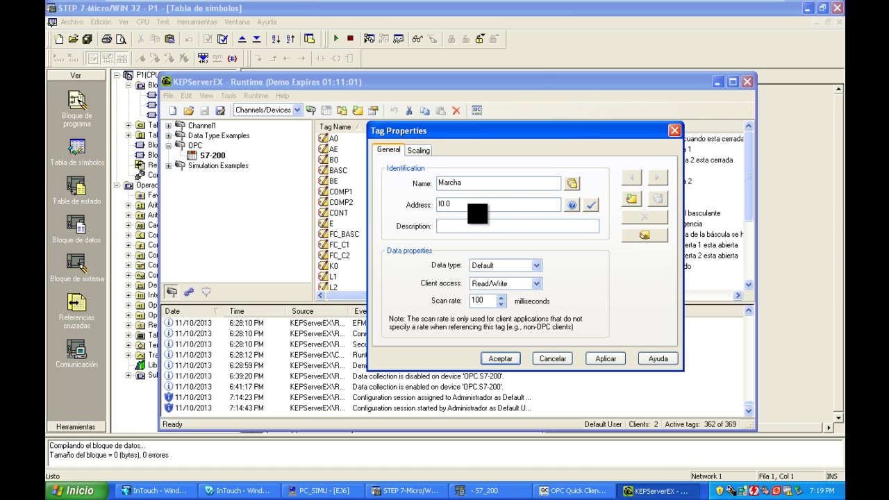
pyautogui.click(590, 204)
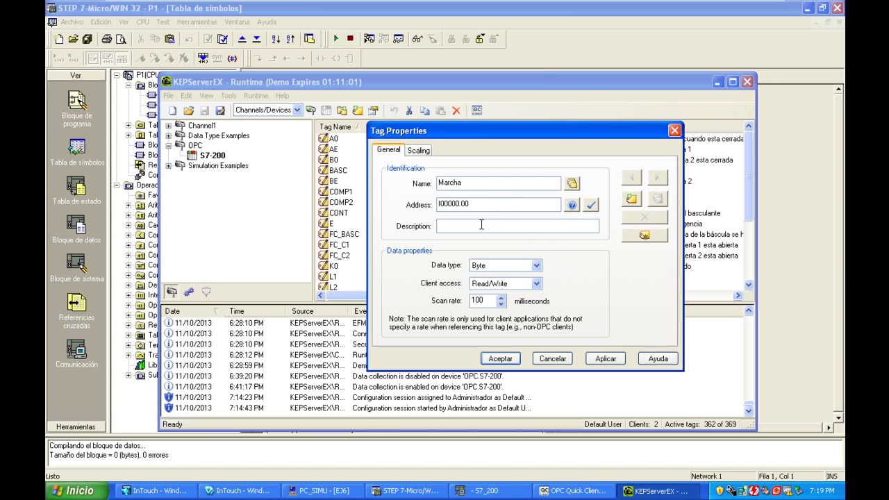
pyautogui.moveTo(519, 137); pyautogui.dragTo(354, 170)
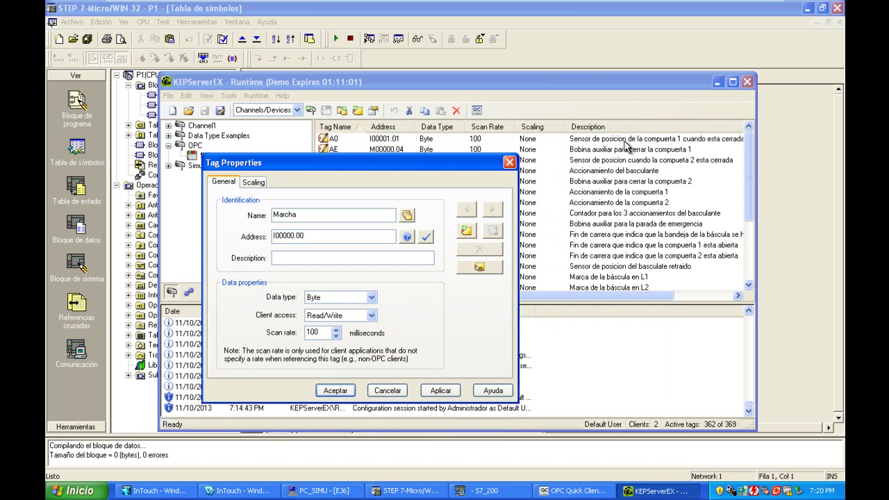
pyautogui.moveTo(409, 164); pyautogui.dragTo(539, 142)
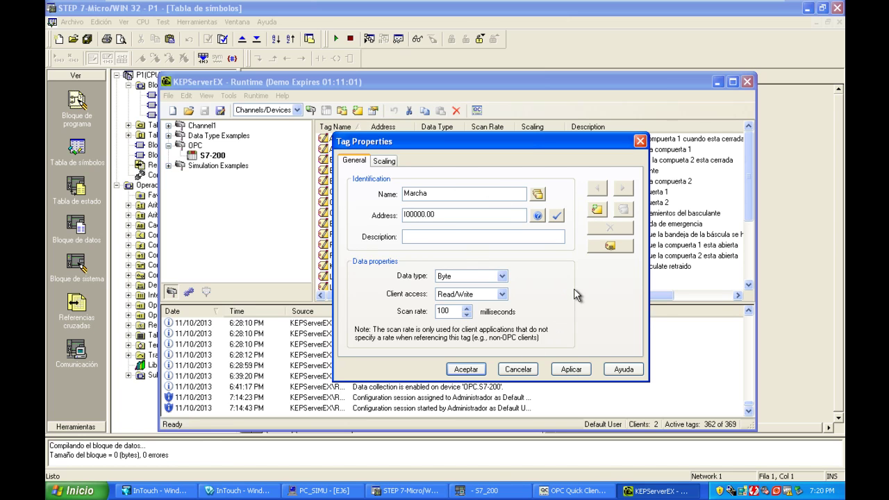
pyautogui.click(517, 368)
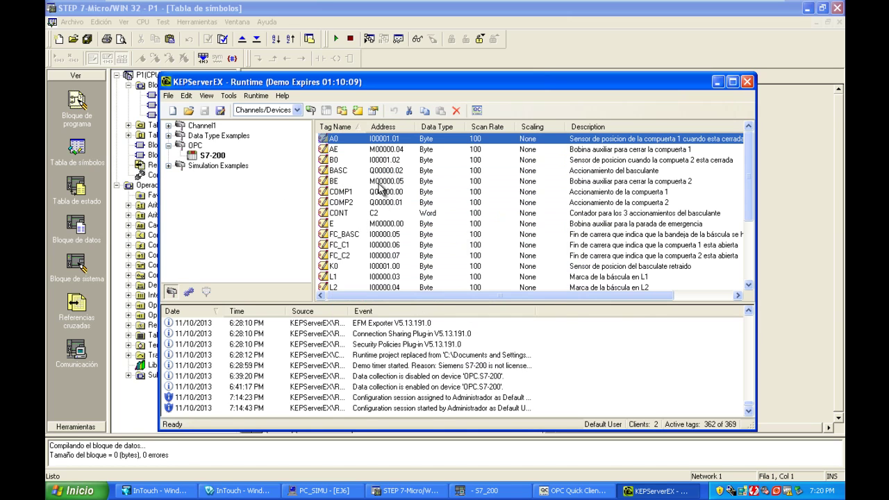
# - Launch OPC Quick Client and check the values and quality of the OPC.S7-200 items, then minimize it
pyautogui.scroll(-3, 396, 239)
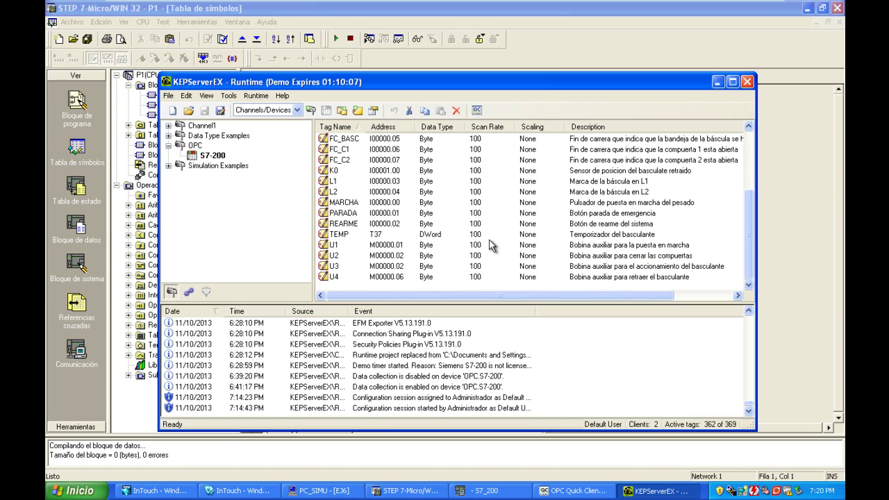
pyautogui.scroll(3, 493, 238)
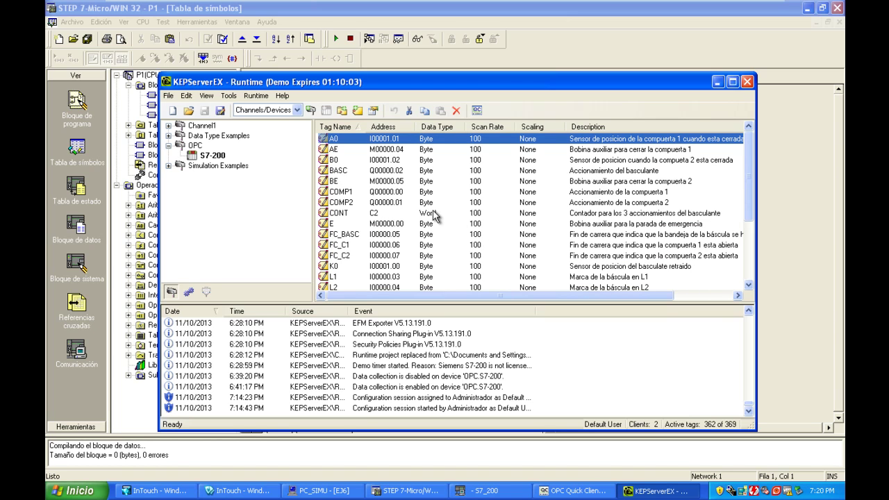
pyautogui.click(477, 111)
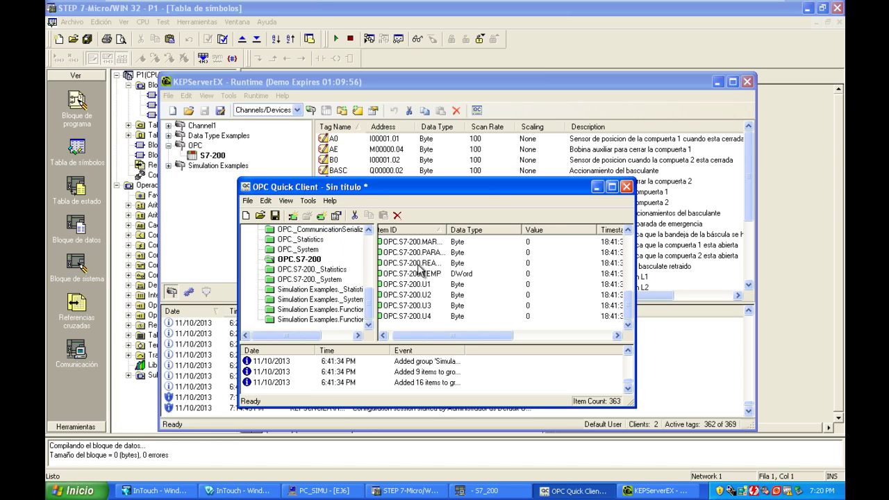
pyautogui.moveTo(629, 311)
pyautogui.mouseDown()
pyautogui.moveTo(630, 244)
pyautogui.moveTo(630, 311)
pyautogui.mouseUp()
pyautogui.moveTo(462, 340); pyautogui.dragTo(605, 338)
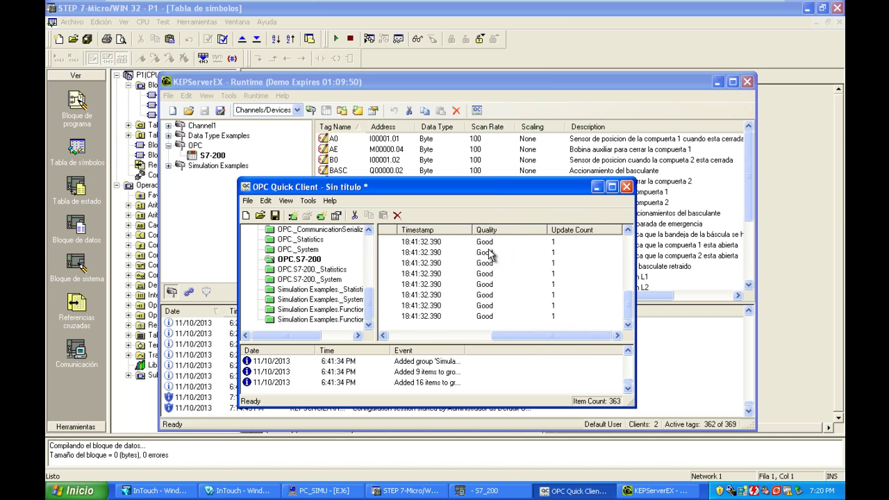
pyautogui.moveTo(545, 342); pyautogui.dragTo(434, 340)
pyautogui.click(596, 187)
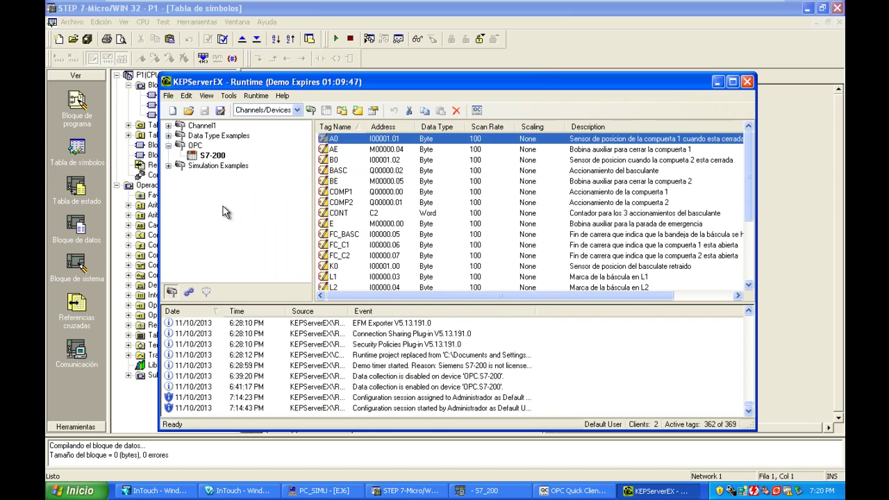
# - Review the OPC channel's communication and general properties, keeping COM Port as the physical medium
pyautogui.click(196, 146)
pyautogui.rightClick(197, 148)
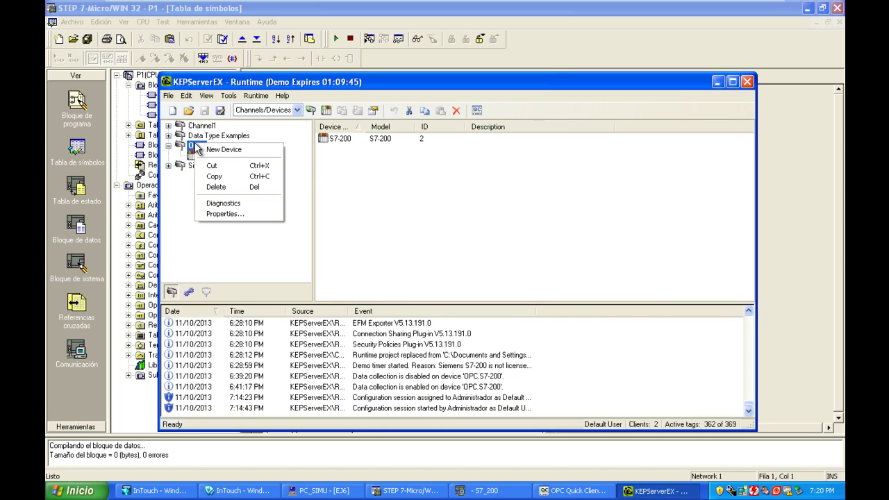
pyautogui.click(223, 215)
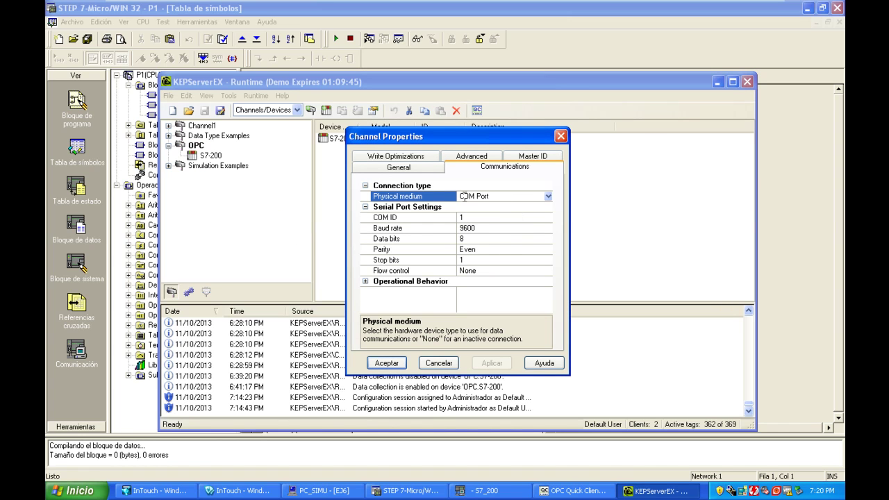
pyautogui.click(548, 195)
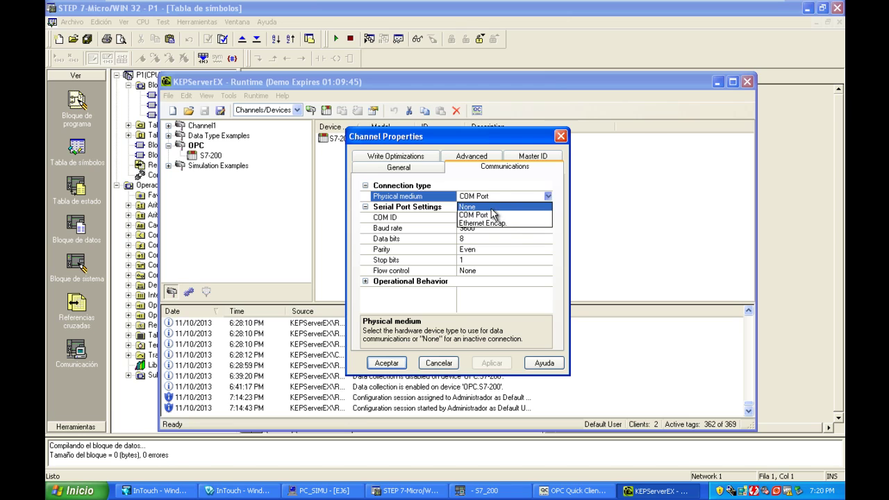
pyautogui.click(497, 216)
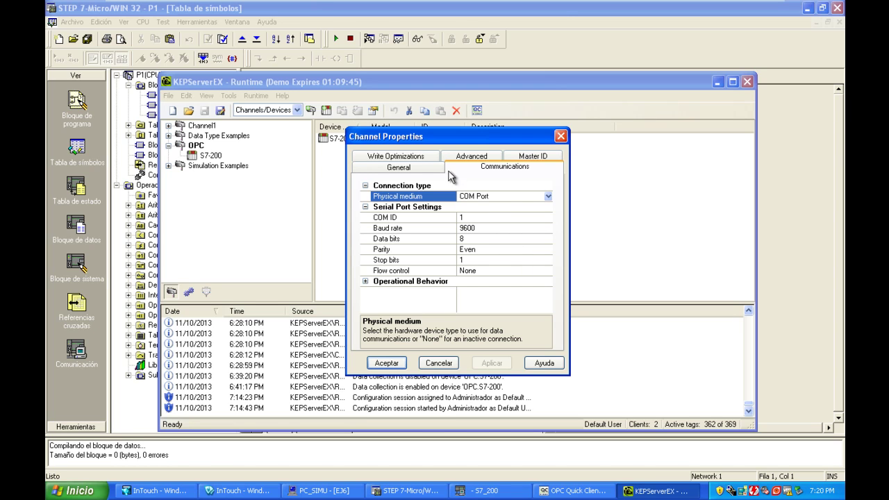
pyautogui.click(402, 168)
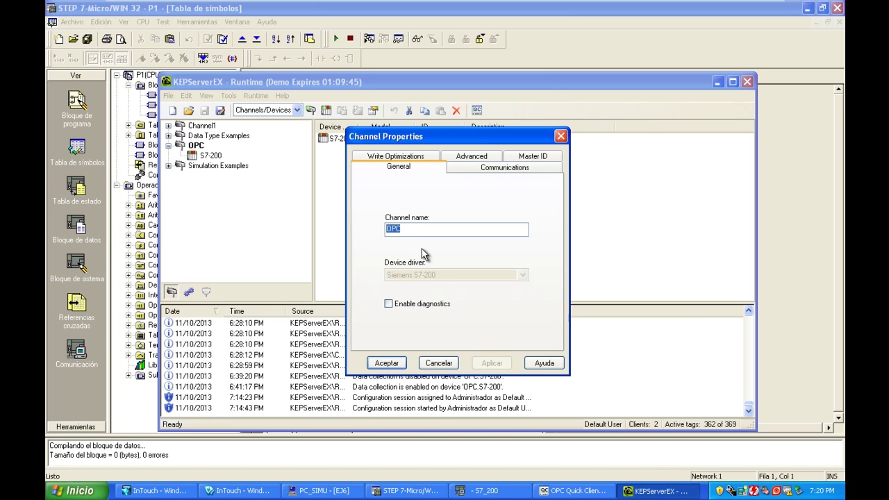
pyautogui.click(386, 362)
# - Review the general properties of the S7-200 device and accept them as they are
pyautogui.click(217, 159)
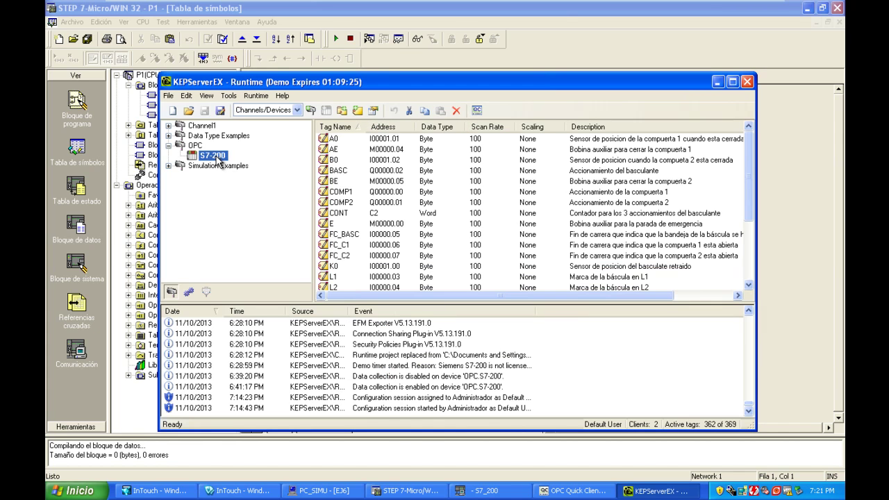
pyautogui.rightClick(217, 156)
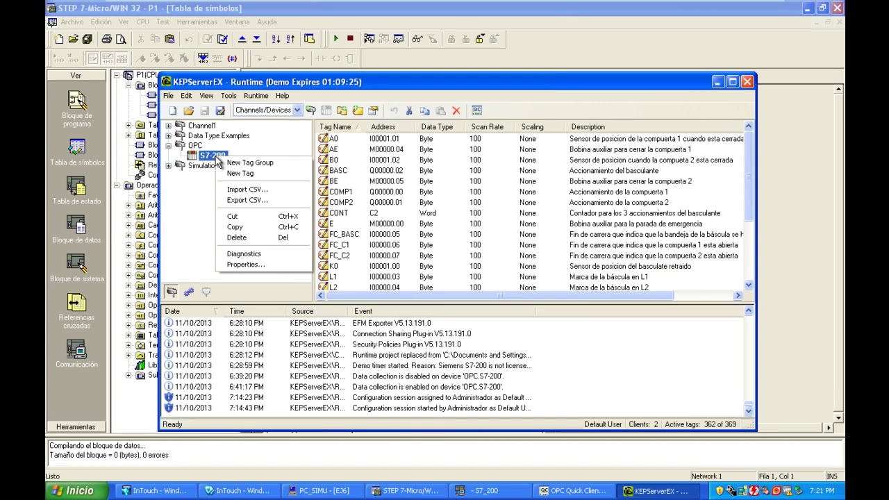
pyautogui.click(243, 265)
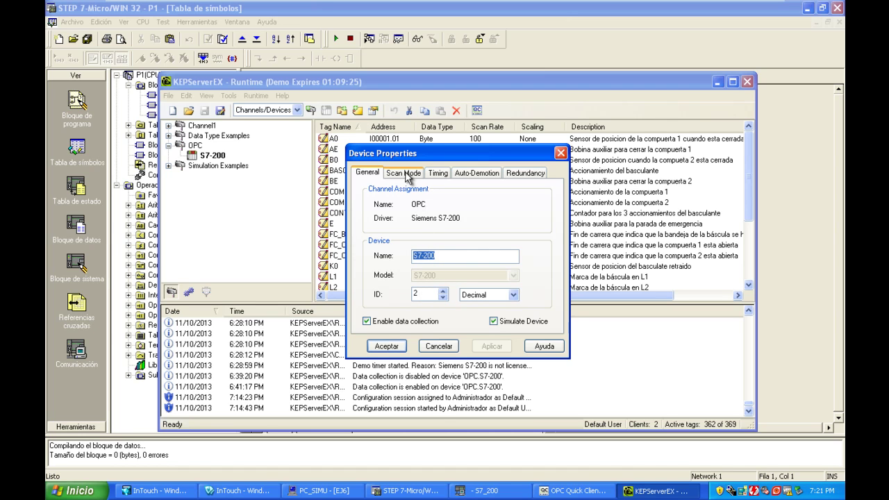
pyautogui.click(386, 346)
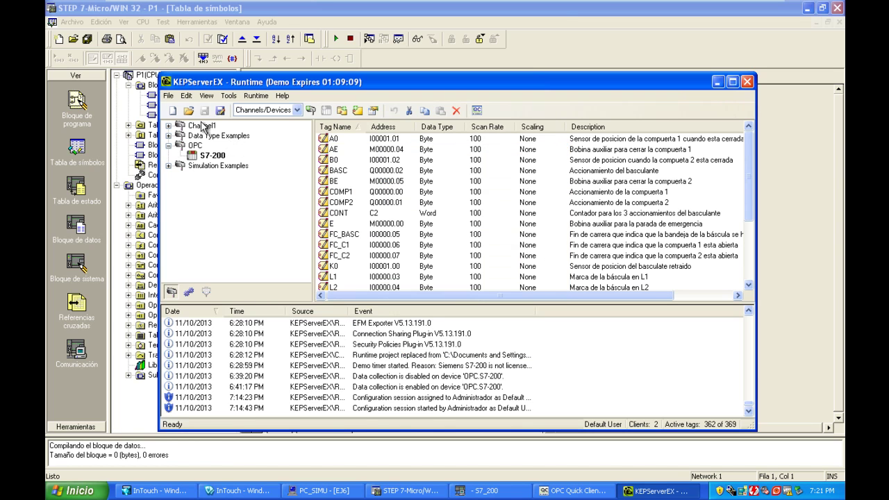
# - Examine the OPC_S7-200 entry in the alias map, close the map, and minimize KEPServerEX
pyautogui.click(185, 97)
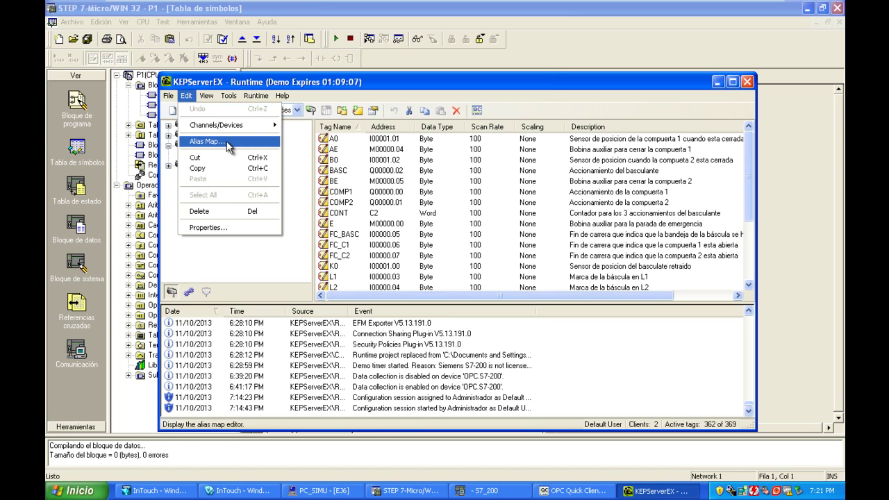
pyautogui.click(240, 145)
pyautogui.moveTo(529, 125); pyautogui.dragTo(528, 208)
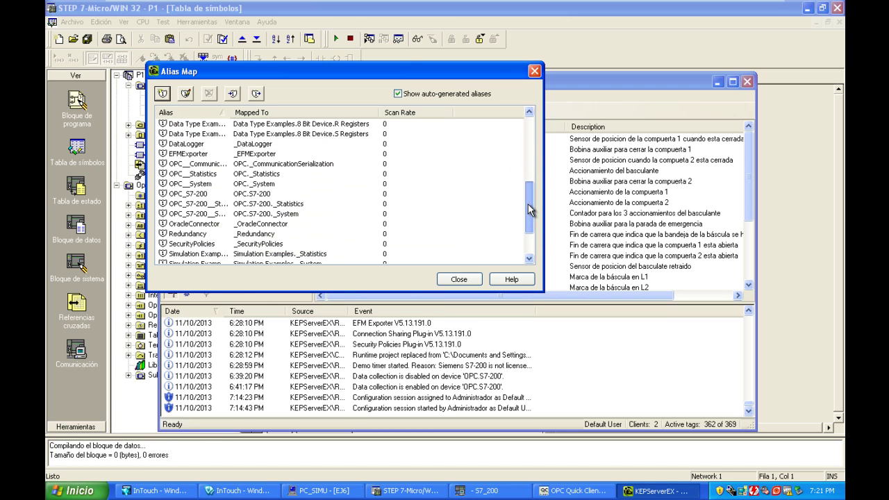
pyautogui.click(199, 193)
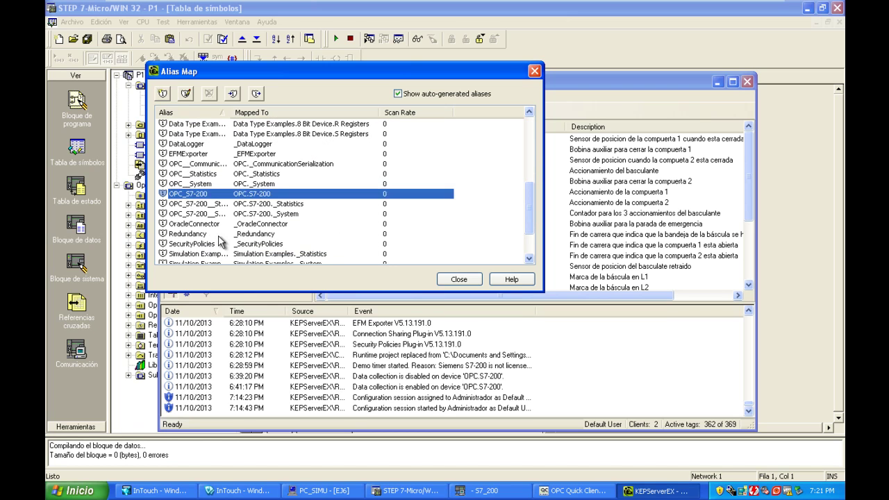
pyautogui.moveTo(340, 72); pyautogui.dragTo(512, 110)
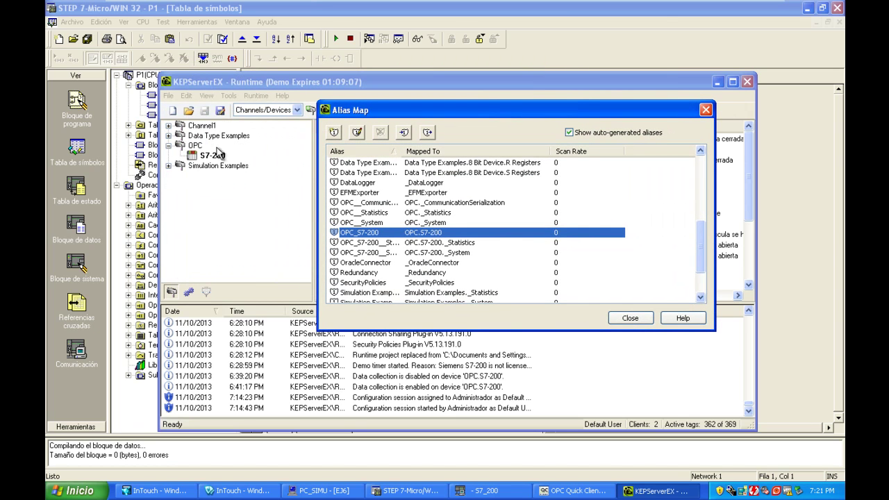
pyautogui.rightClick(380, 234)
pyautogui.click(417, 238)
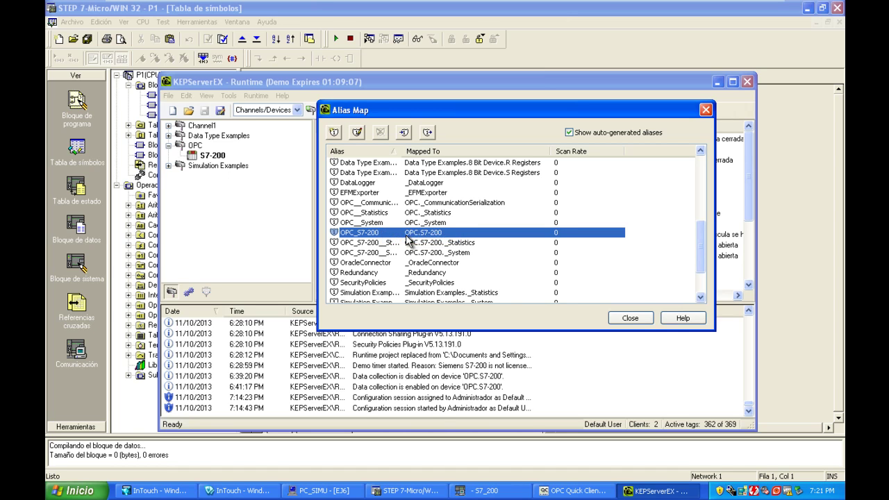
pyautogui.click(630, 319)
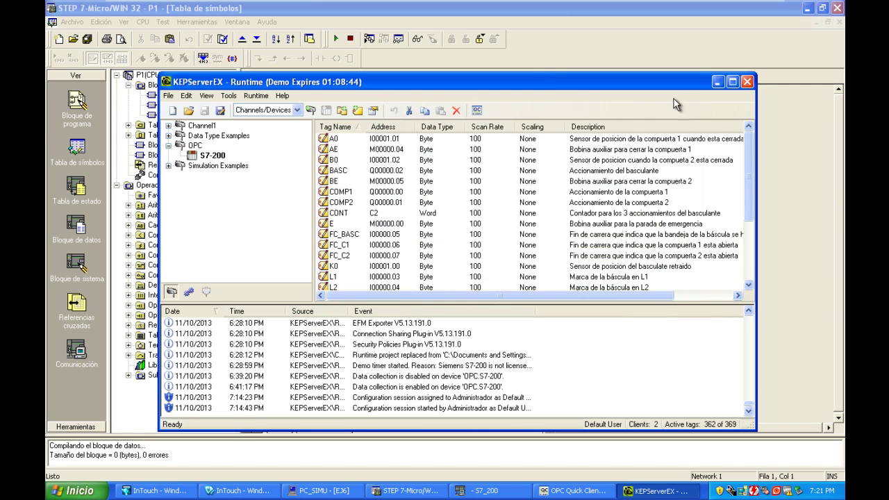
pyautogui.click(718, 83)
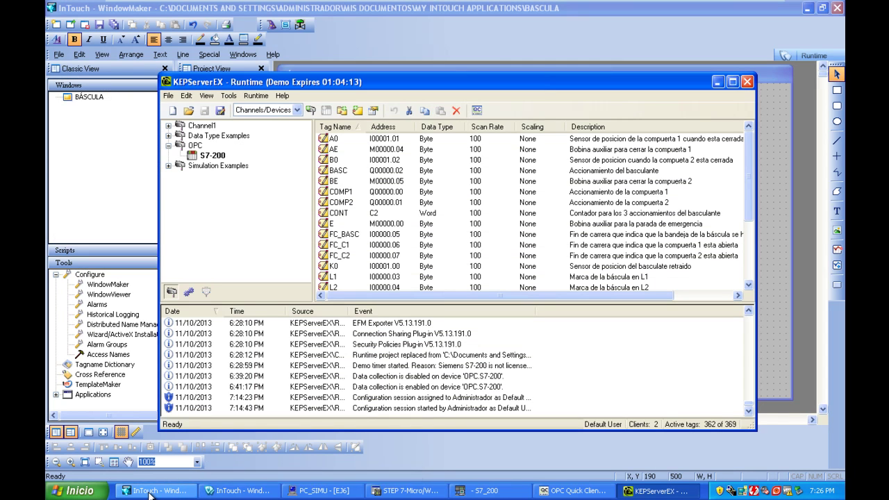
# - Switch to InTouch WindowMaker and examine the application name, topic name and protocol of the S7-200 access name
pyautogui.click(149, 491)
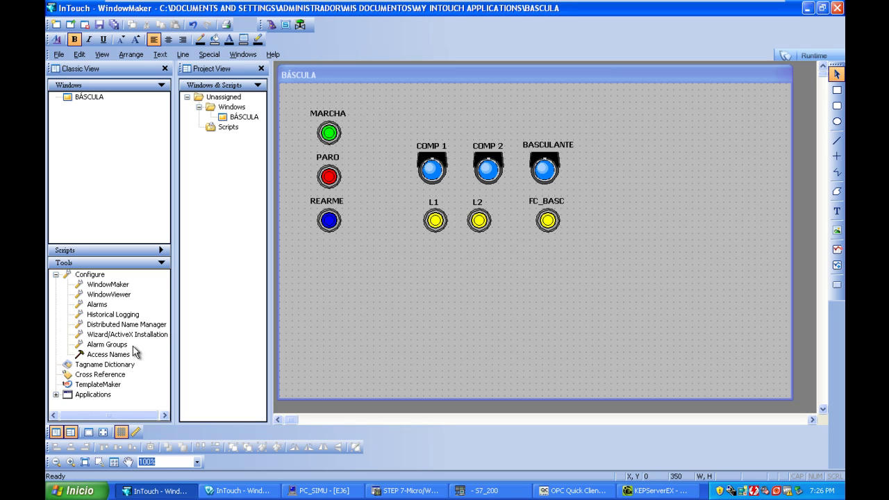
pyautogui.doubleClick(99, 354)
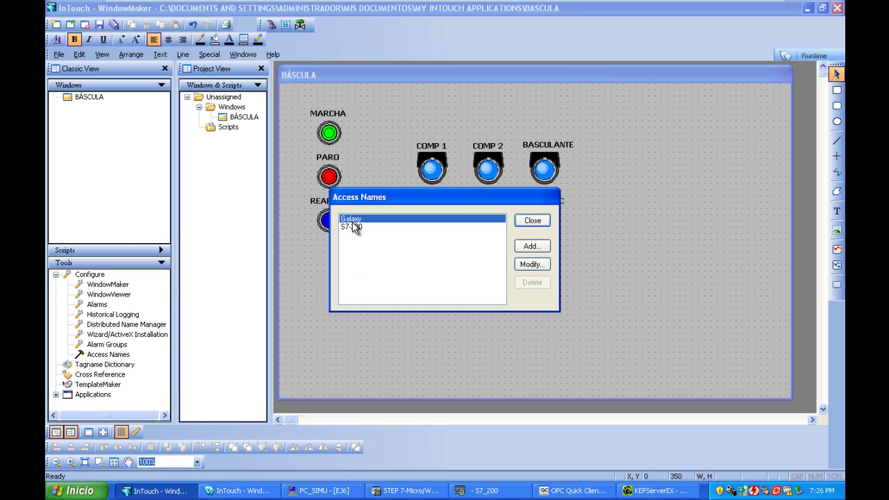
pyautogui.click(362, 227)
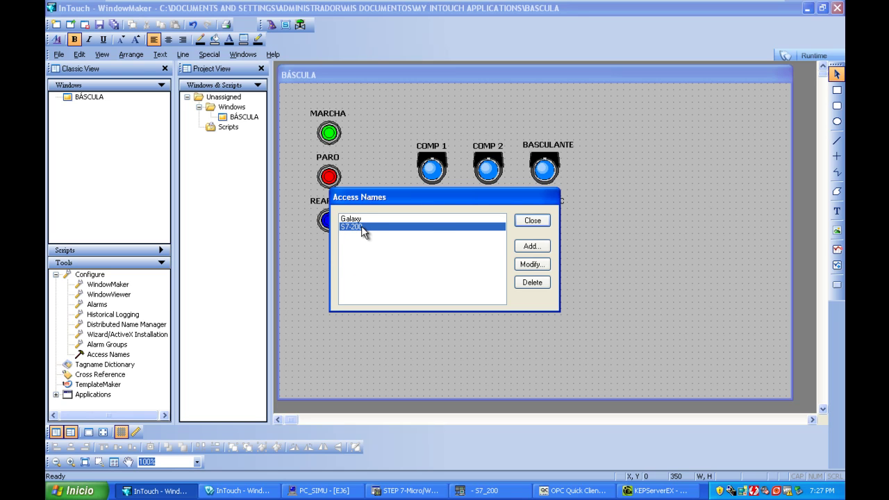
pyautogui.doubleClick(362, 229)
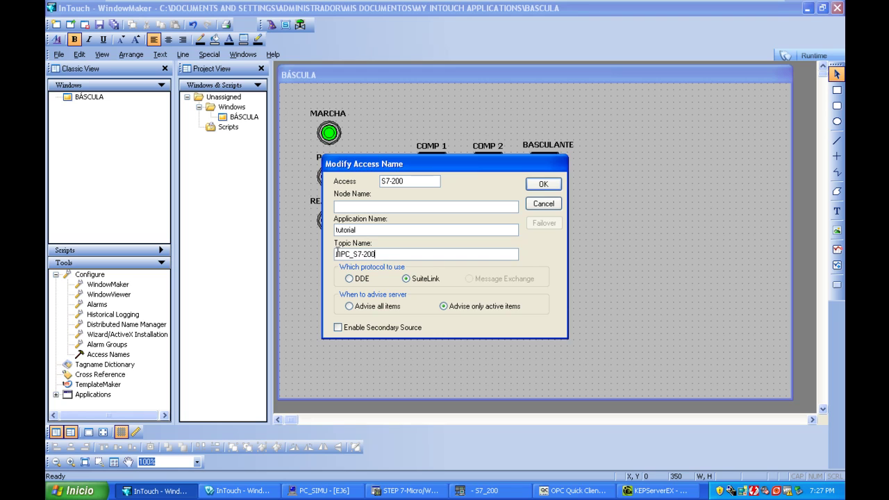
pyautogui.click(378, 254)
# - Switch to KEPServerEX and open the project properties
pyautogui.click(656, 490)
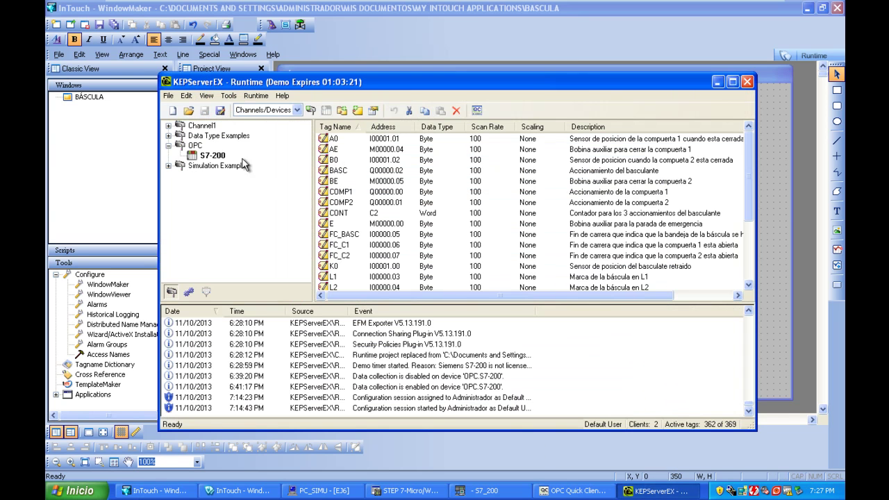
pyautogui.click(169, 96)
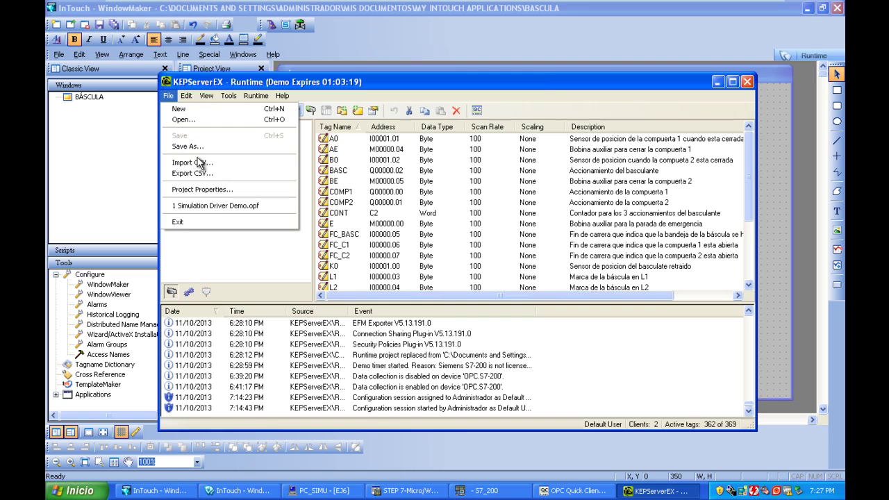
pyautogui.click(225, 187)
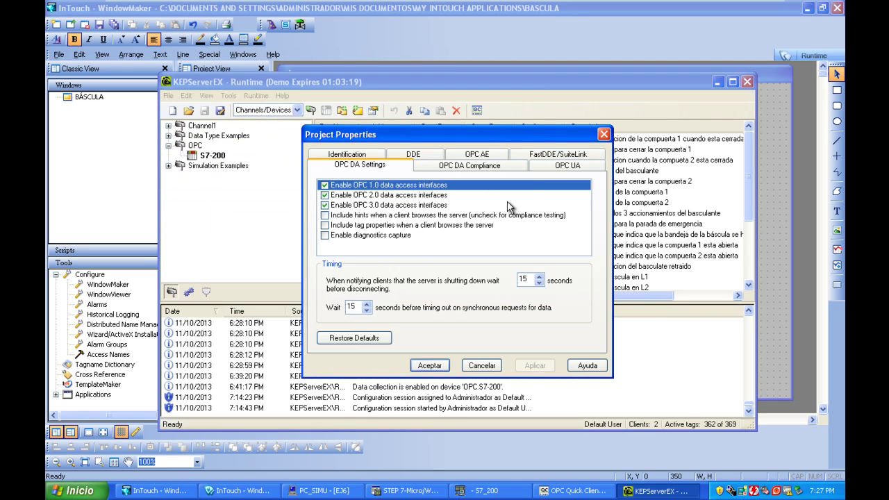